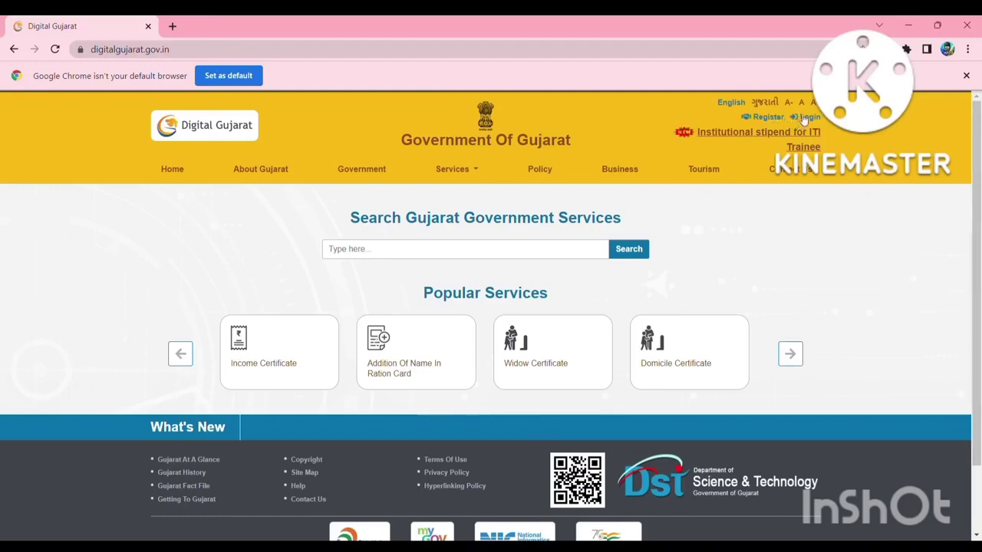
Go to the citizen Login page and expand the Login Using dropdown.
{"action": "left_click", "coordinate": [805, 118]}
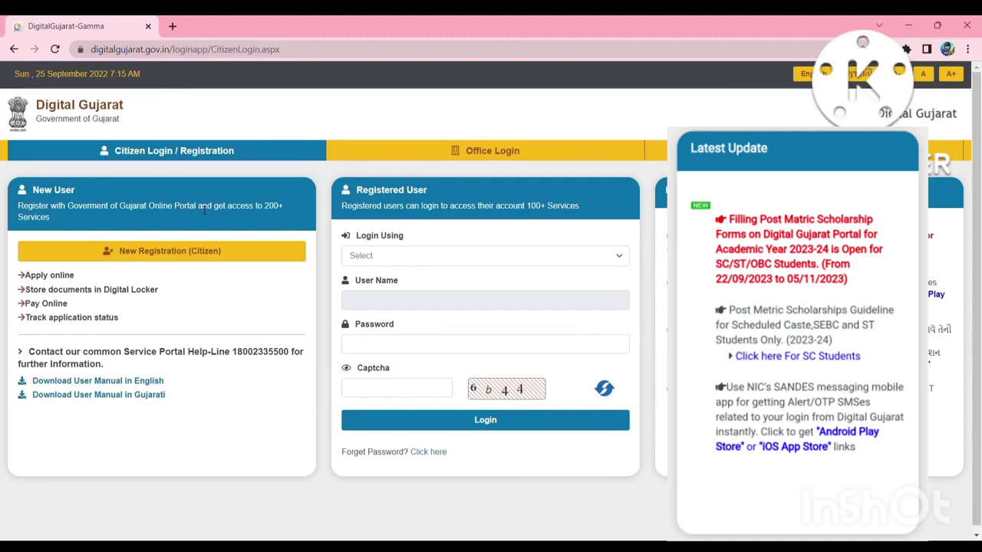
{"action": "left_click", "coordinate": [409, 258]}
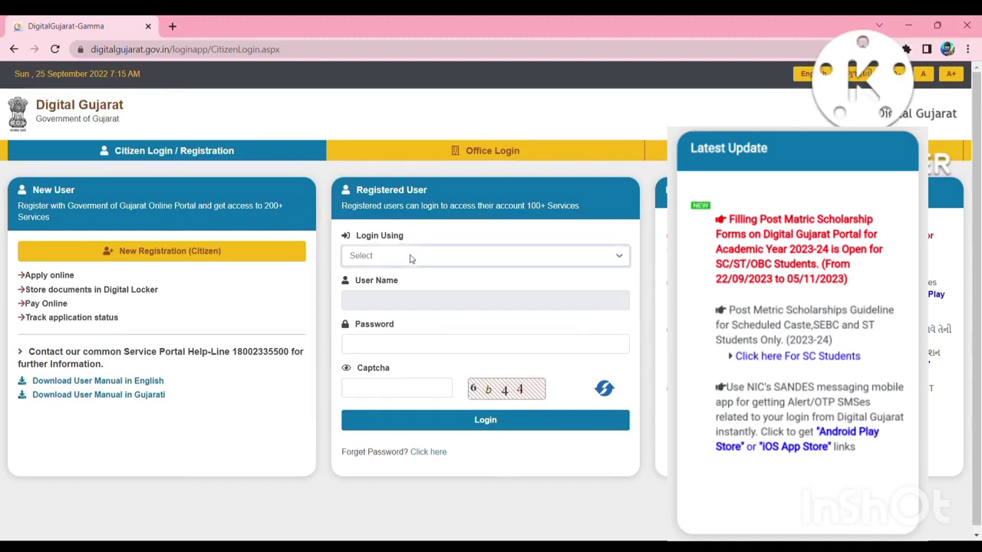
{"action": "left_click", "coordinate": [409, 259]}
Log in by Mobile No, entering the mobile number, account password and captcha code.
{"action": "left_click", "coordinate": [438, 291]}
{"action": "left_click", "coordinate": [418, 261]}
{"action": "left_click", "coordinate": [411, 296]}
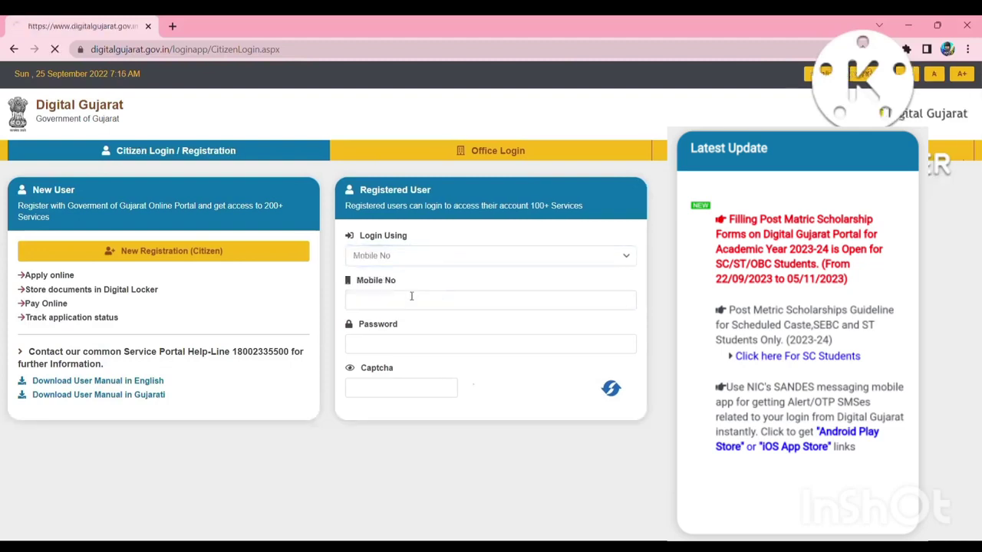
{"action": "left_click", "coordinate": [403, 309]}
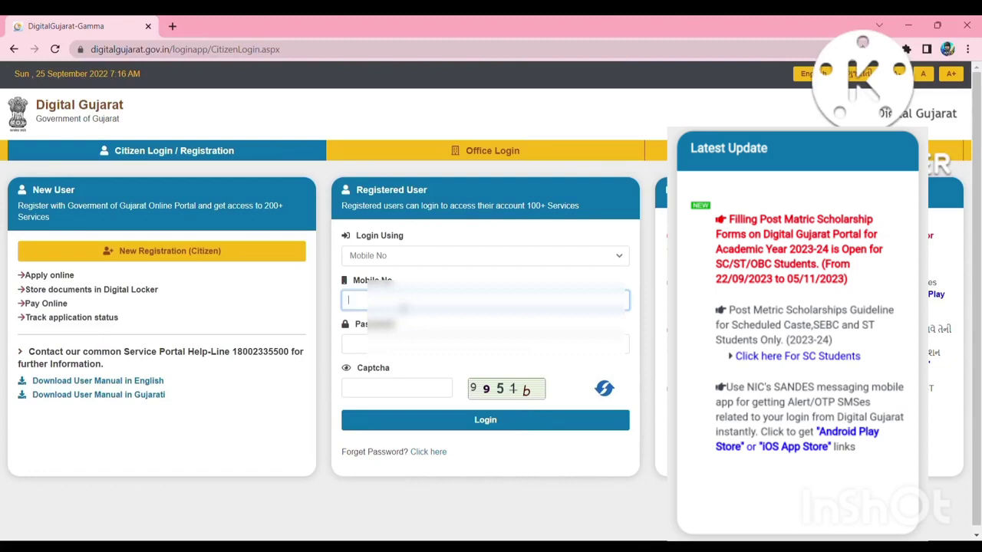
{"action": "type", "text": "709612"}
{"action": "left_click", "coordinate": [486, 344]}
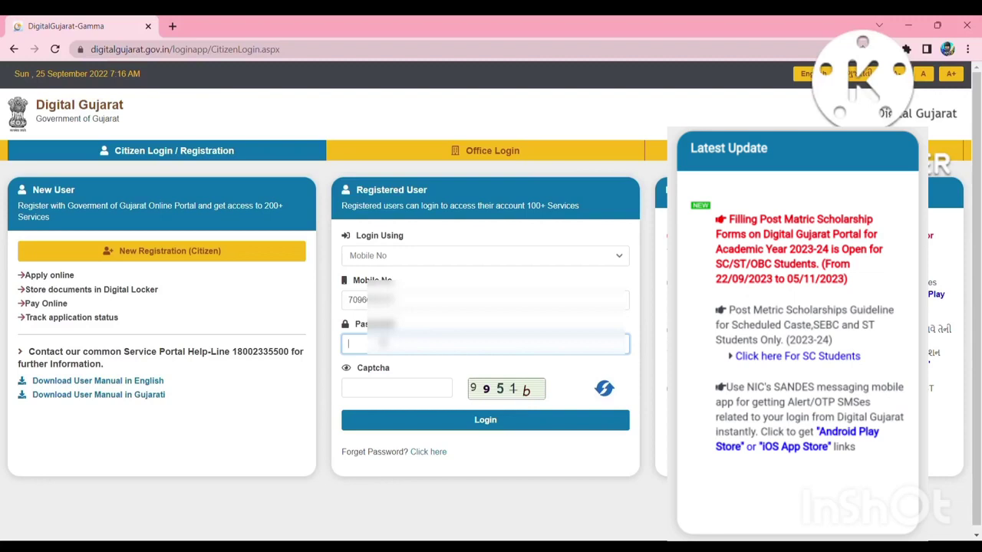
{"action": "type", "text": "••••••••"}
{"action": "left_click", "coordinate": [378, 390]}
{"action": "type", "text": "9951"}
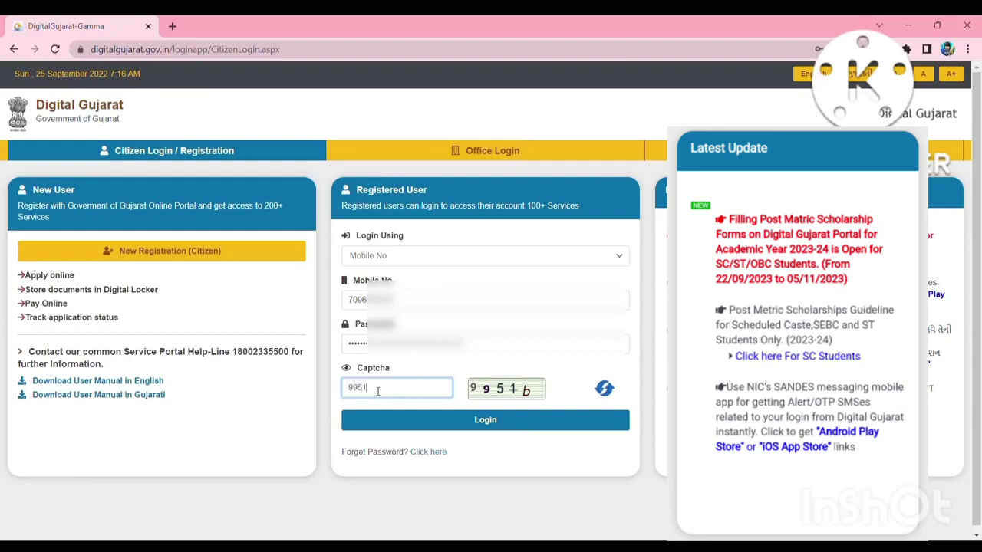
{"action": "type", "text": "b"}
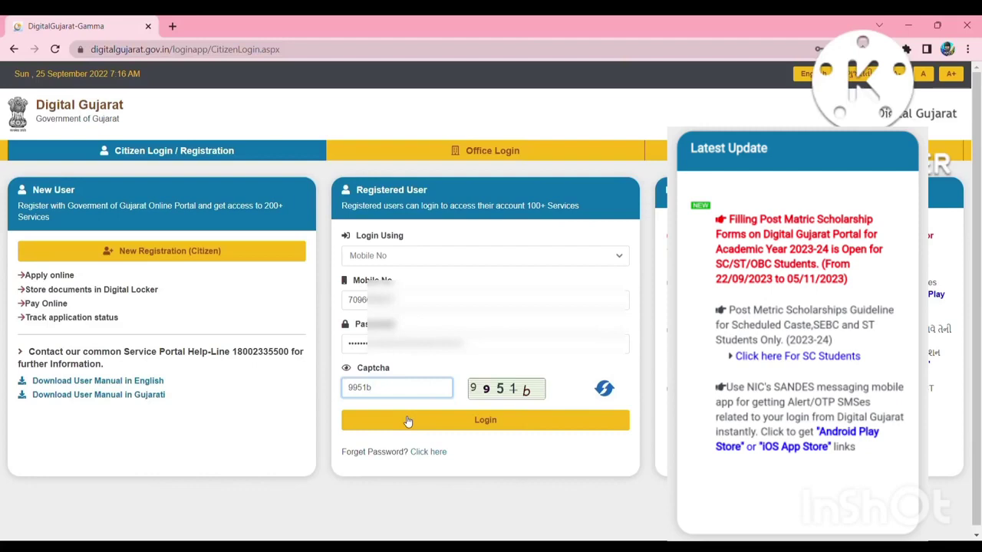
{"action": "left_click", "coordinate": [409, 421]}
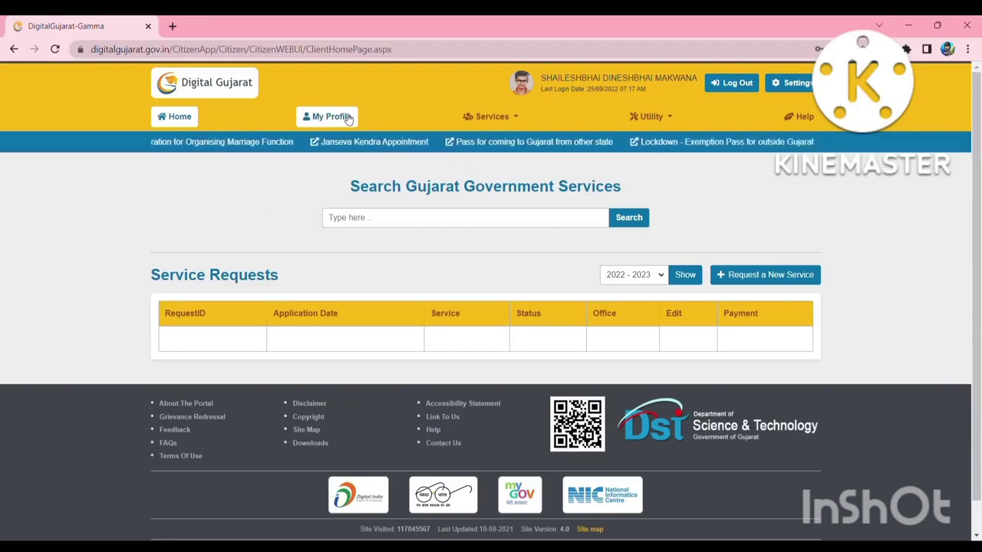
Open My Profile and review the prefilled personal information and current address details.
{"action": "left_click", "coordinate": [348, 117]}
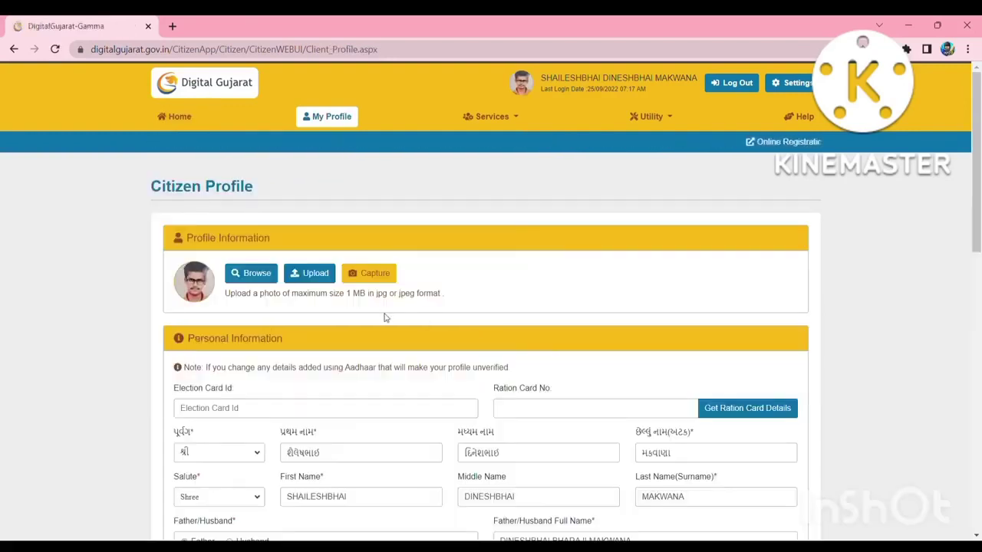
{"action": "scroll", "coordinate": [385, 318], "scroll_direction": "down", "scroll_amount": 1}
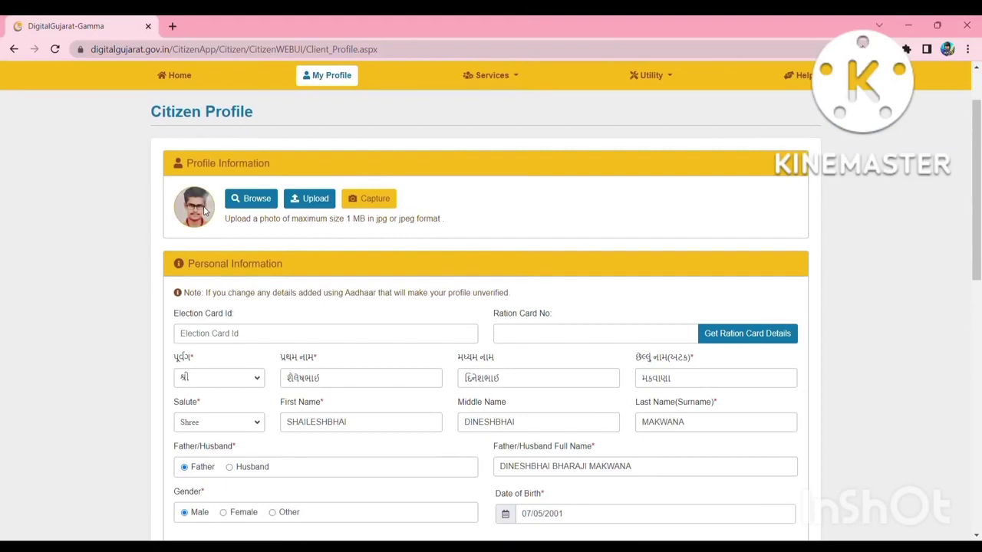
{"action": "left_click", "coordinate": [366, 207]}
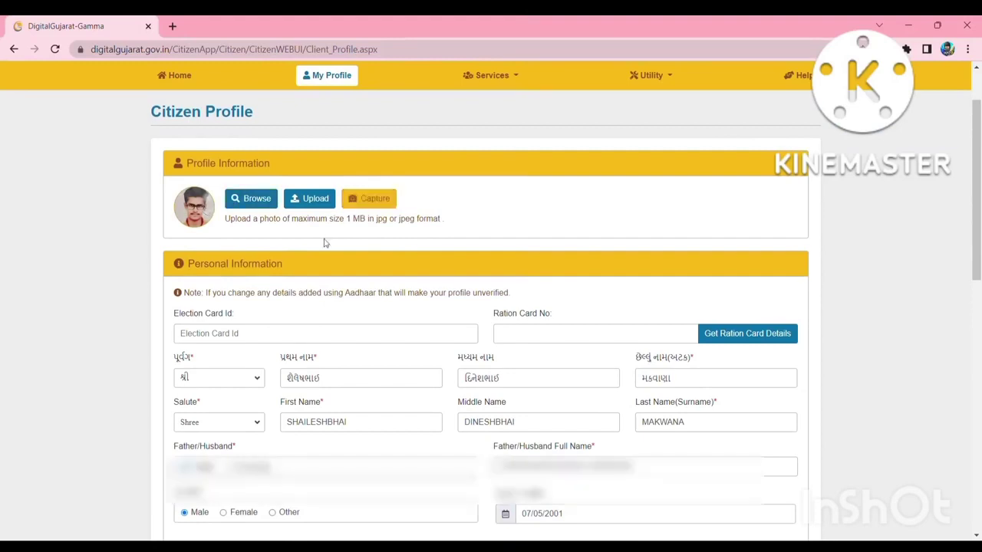
{"action": "scroll", "coordinate": [323, 243], "scroll_direction": "down", "scroll_amount": 2}
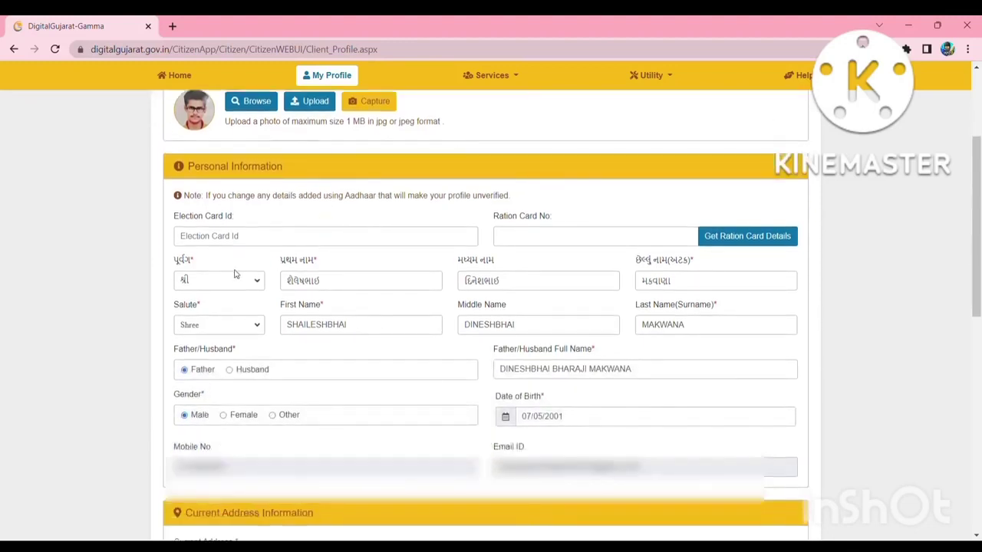
{"action": "left_click", "coordinate": [258, 282]}
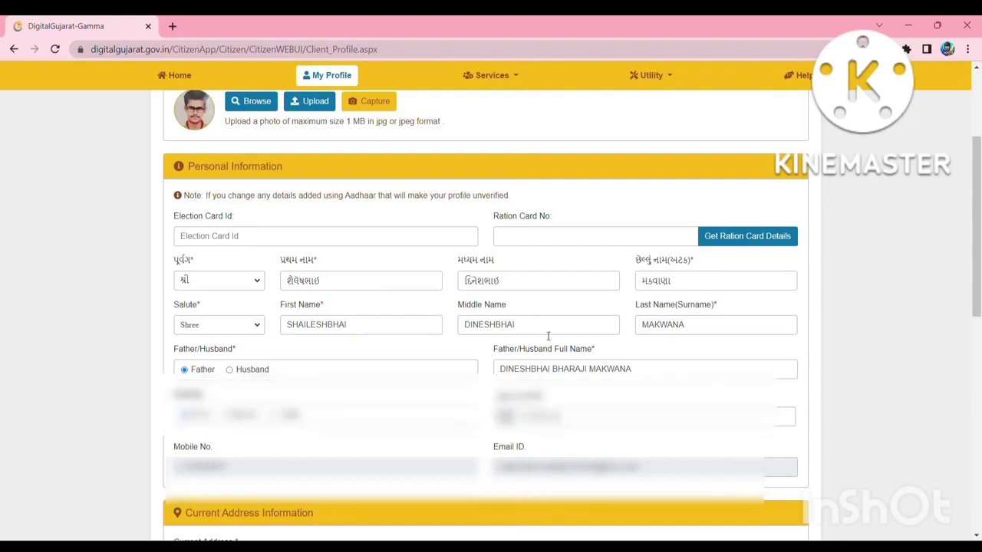
{"action": "scroll", "coordinate": [548, 336], "scroll_direction": "down", "scroll_amount": 1}
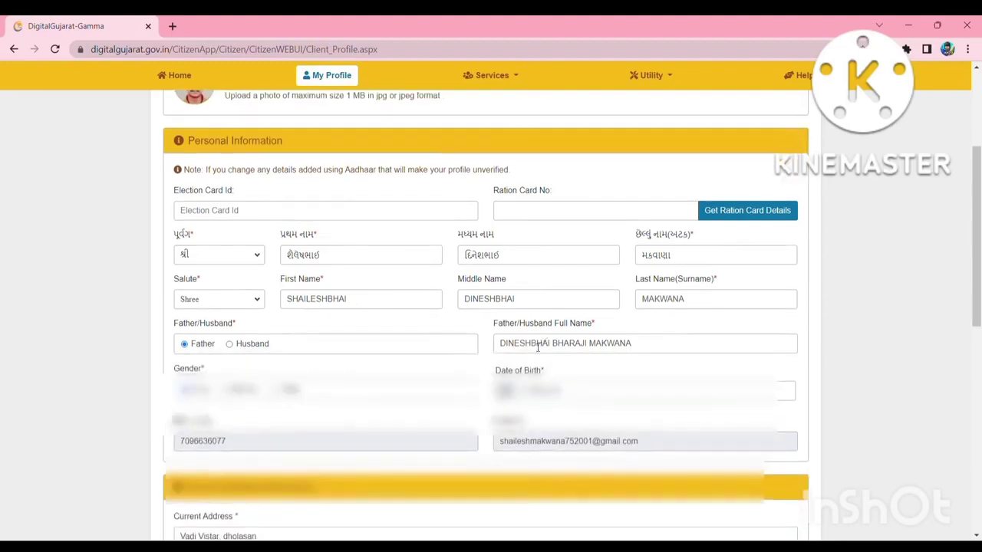
{"action": "scroll", "coordinate": [649, 357], "scroll_direction": "down", "scroll_amount": 2}
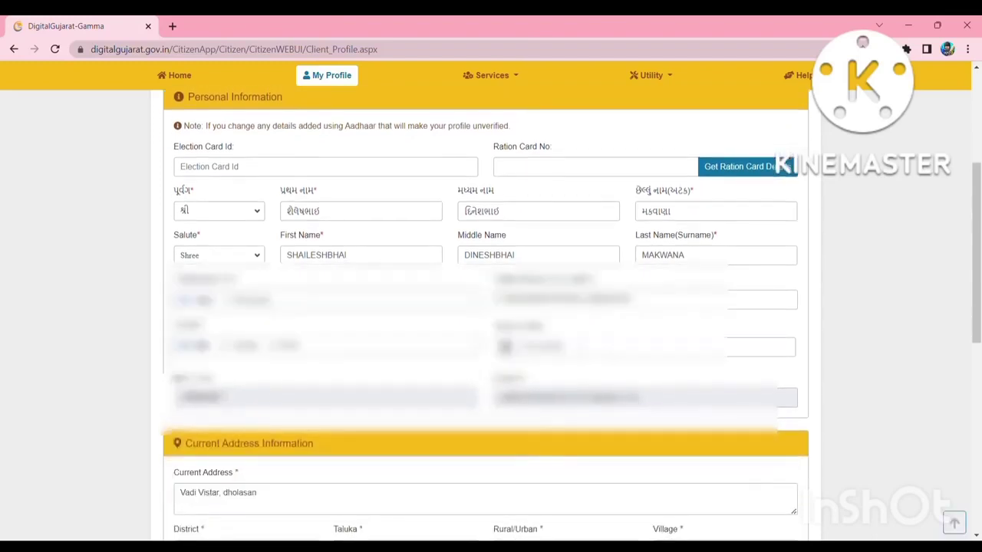
{"action": "scroll", "coordinate": [582, 349], "scroll_direction": "down", "scroll_amount": 3}
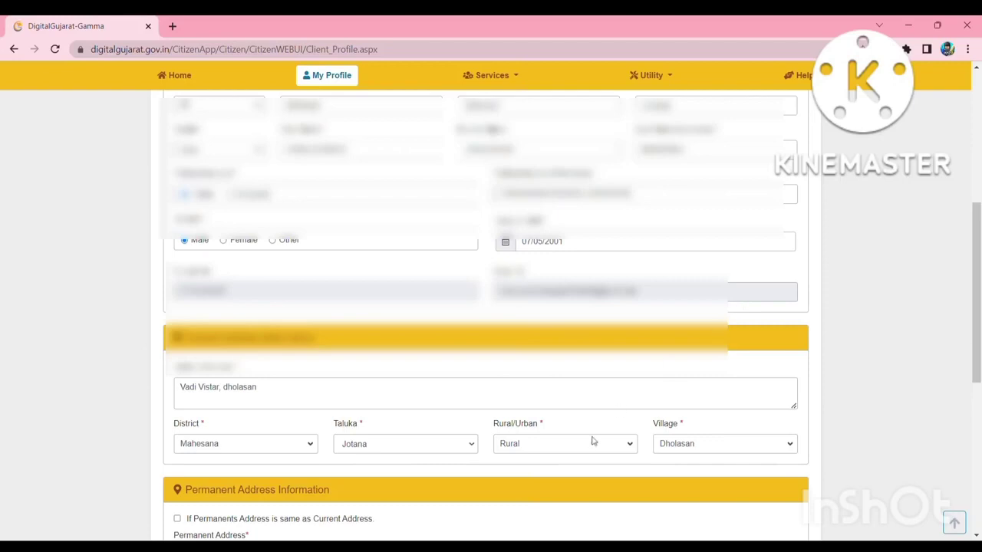
{"action": "scroll", "coordinate": [588, 434], "scroll_direction": "down", "scroll_amount": 1}
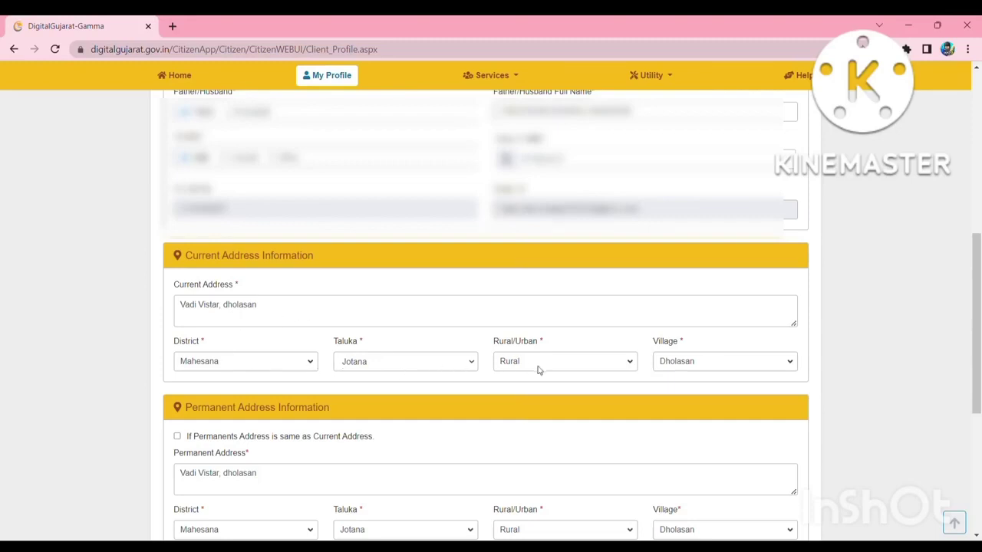
{"action": "scroll", "coordinate": [726, 355], "scroll_direction": "down", "scroll_amount": 3}
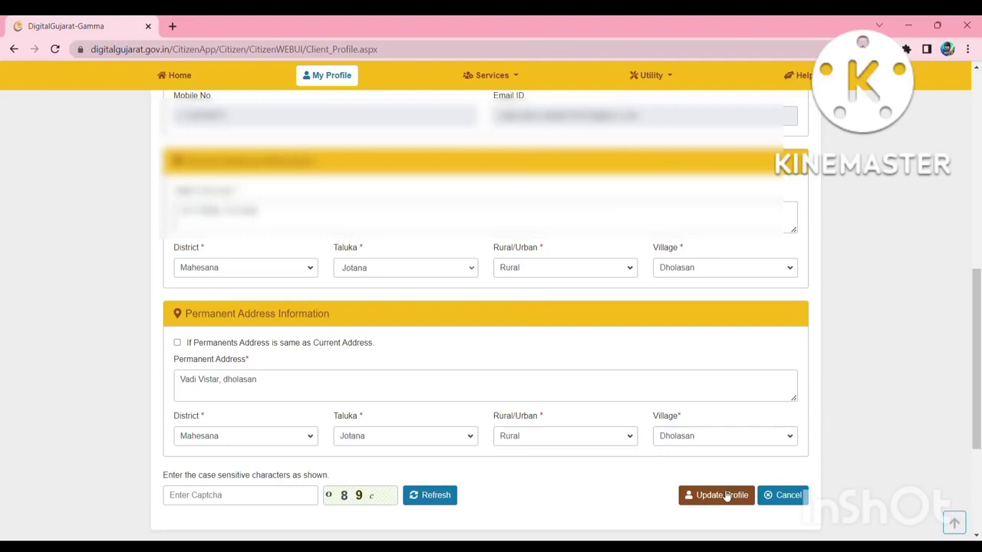
{"action": "scroll", "coordinate": [627, 369], "scroll_direction": "up", "scroll_amount": 3}
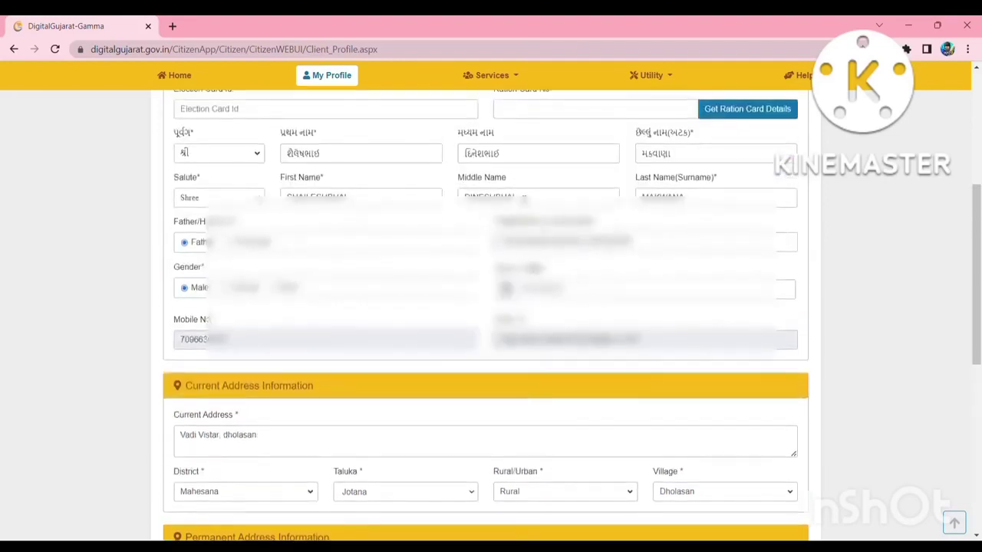
Go to Scholarship Services from the Services menu.
{"action": "left_click", "coordinate": [506, 80]}
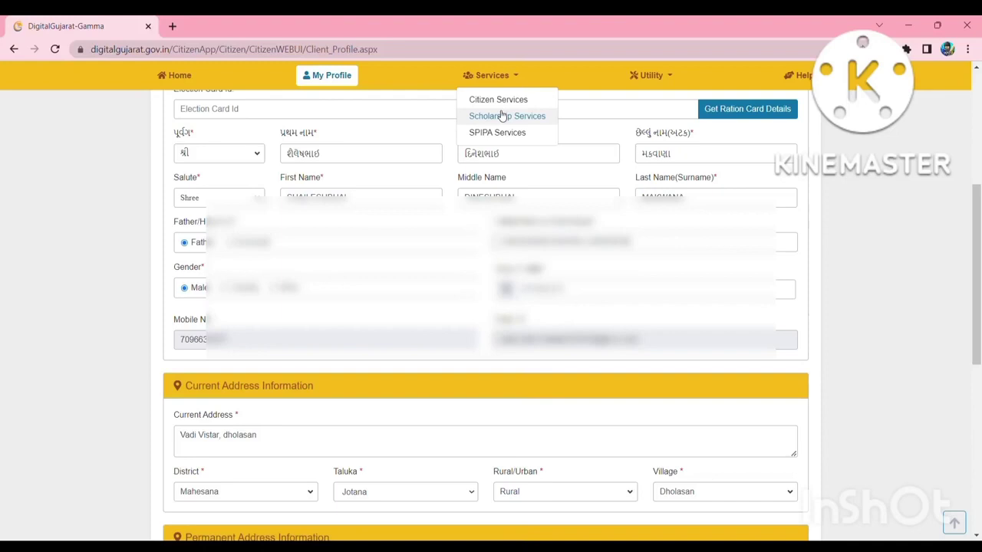
{"action": "left_click", "coordinate": [502, 115]}
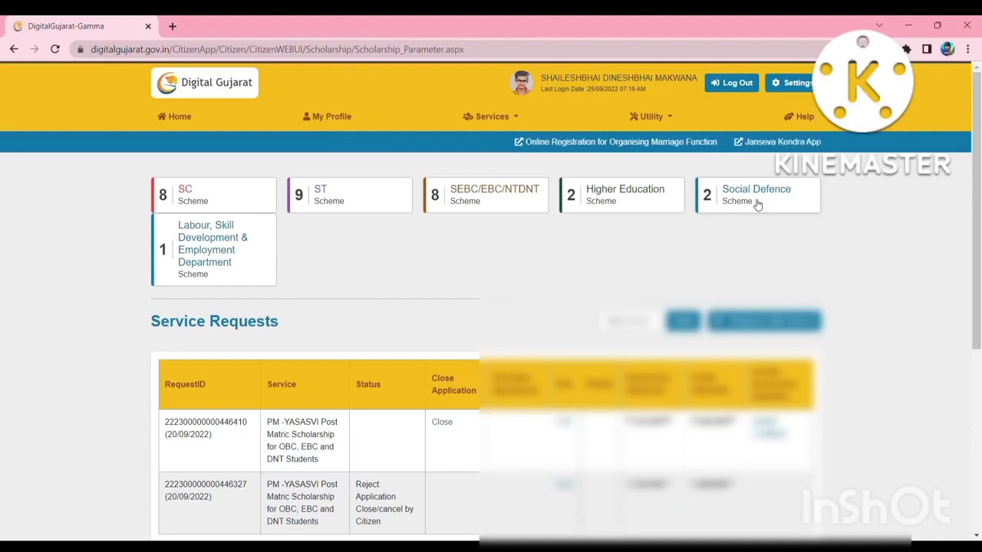
{"action": "scroll", "coordinate": [479, 360], "scroll_direction": "down", "scroll_amount": 1}
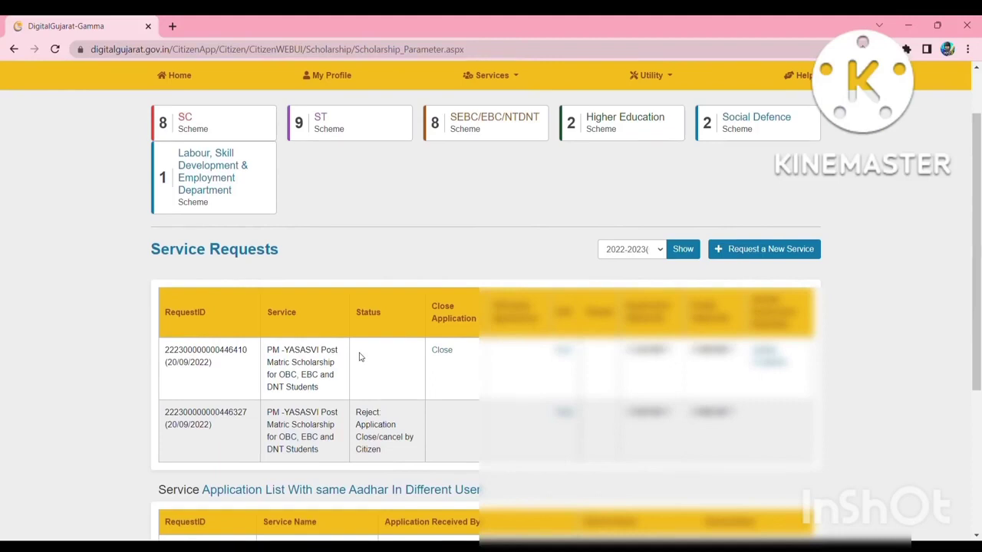
{"action": "scroll", "coordinate": [359, 357], "scroll_direction": "up", "scroll_amount": 1}
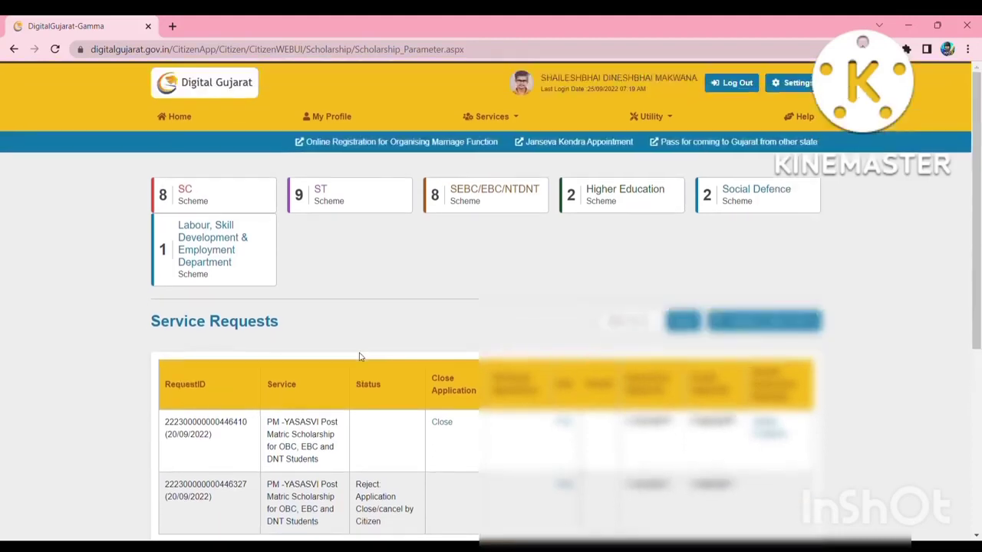
Open the SC Scheme schemes with financial year 2022-2023 applied.
{"action": "left_click", "coordinate": [221, 197]}
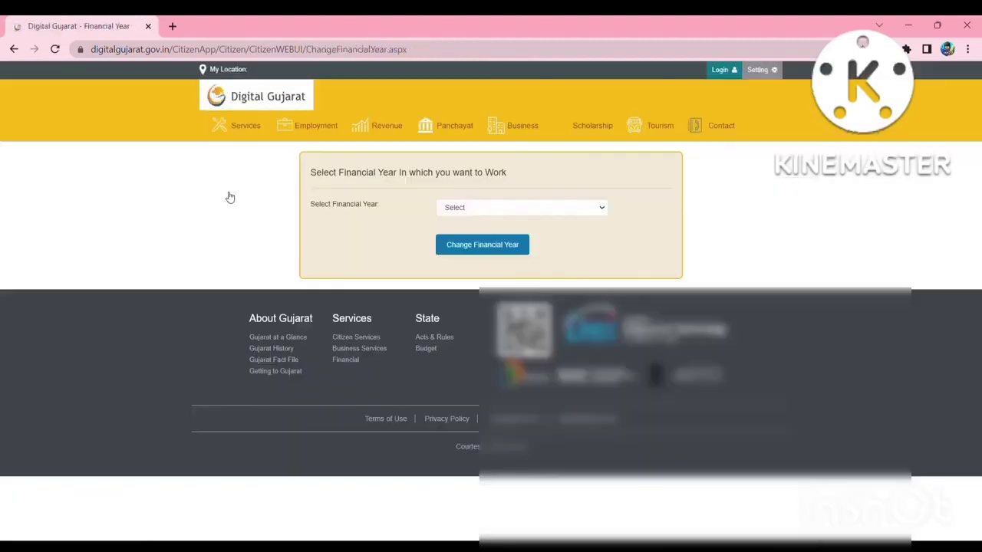
{"action": "left_click", "coordinate": [455, 209]}
{"action": "left_click", "coordinate": [458, 230]}
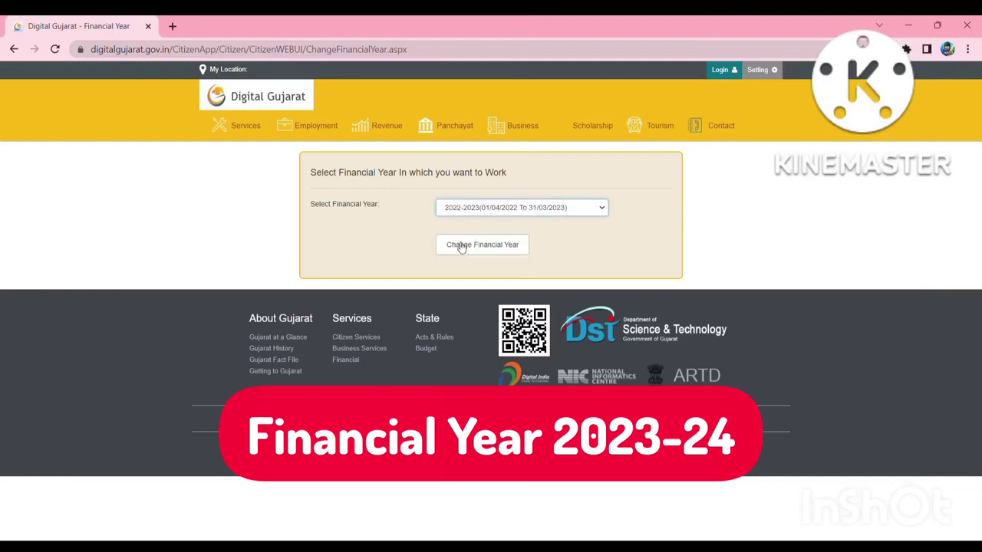
{"action": "left_click", "coordinate": [461, 246]}
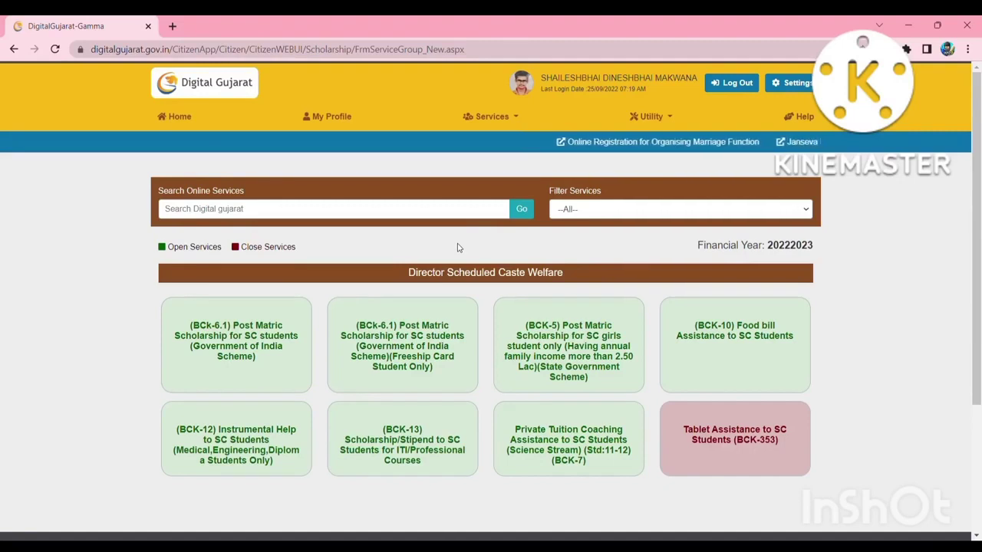
Look through the SC scheme list, then return to Services > Scholarship Services.
{"action": "scroll", "coordinate": [235, 315], "scroll_direction": "down", "scroll_amount": 1}
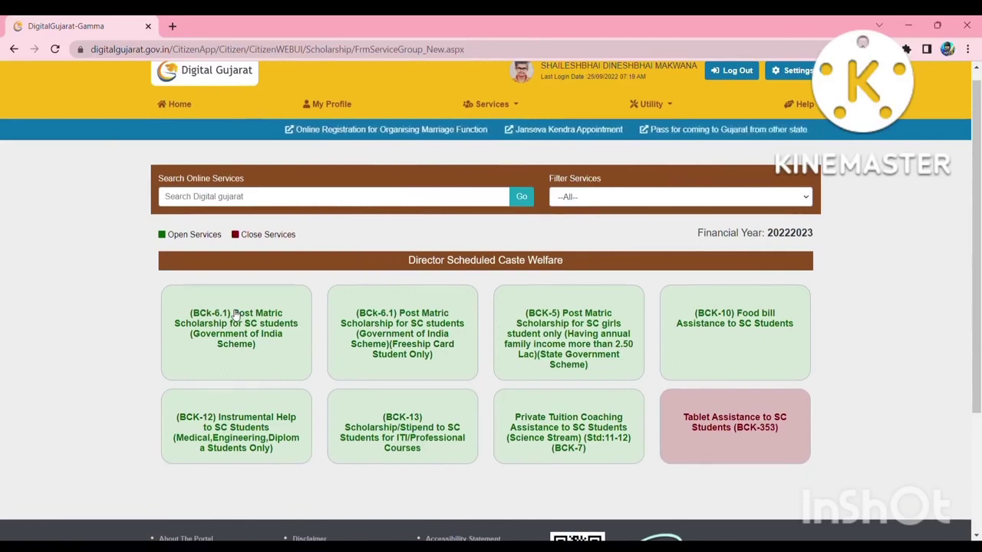
{"action": "scroll", "coordinate": [236, 315], "scroll_direction": "down", "scroll_amount": 1}
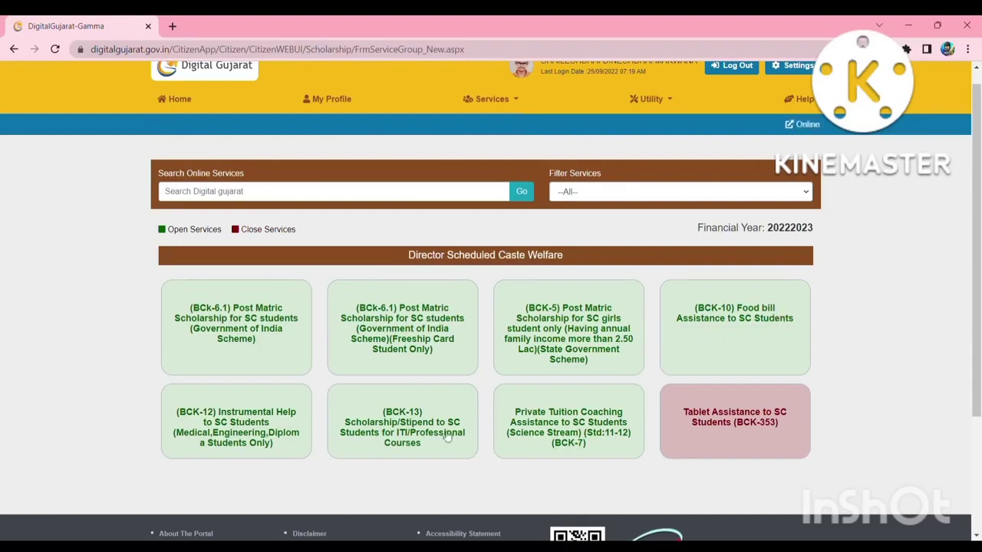
{"action": "scroll", "coordinate": [443, 436], "scroll_direction": "down", "scroll_amount": 1}
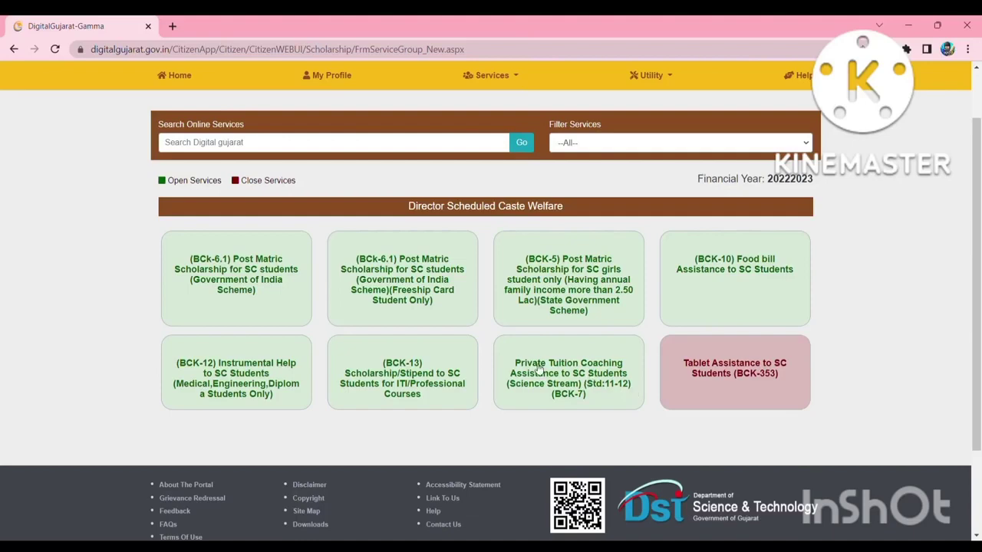
{"action": "scroll", "coordinate": [539, 369], "scroll_direction": "up", "scroll_amount": 1}
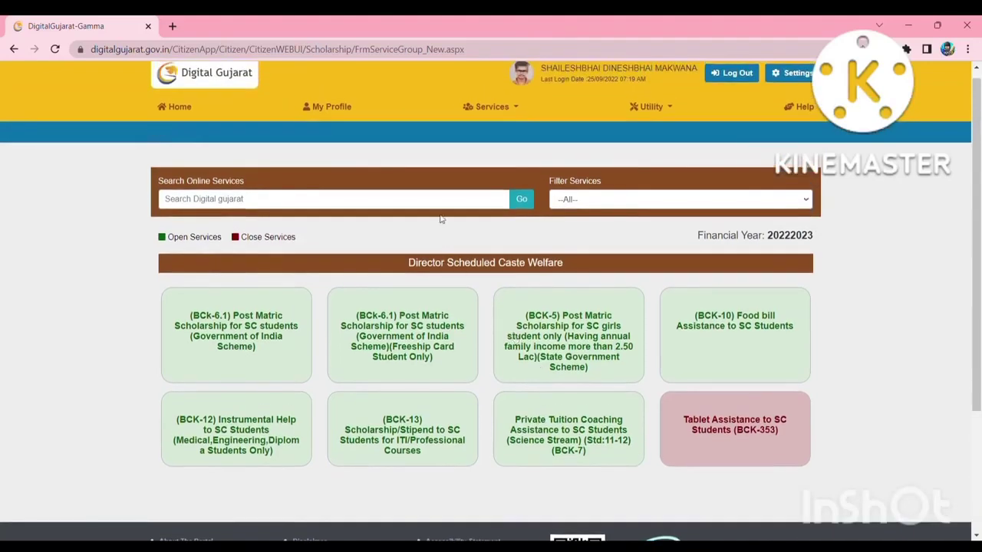
{"action": "left_click", "coordinate": [497, 106]}
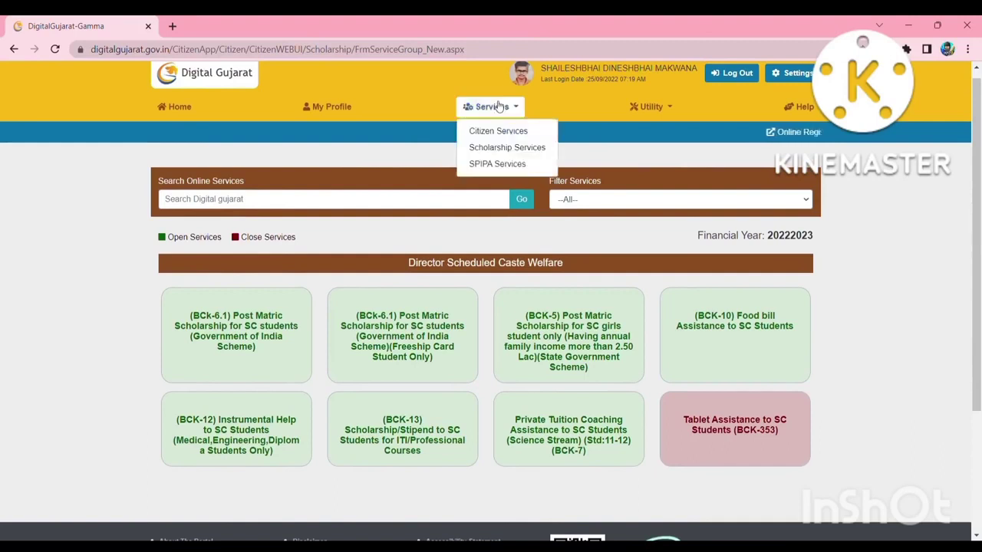
{"action": "left_click", "coordinate": [499, 148]}
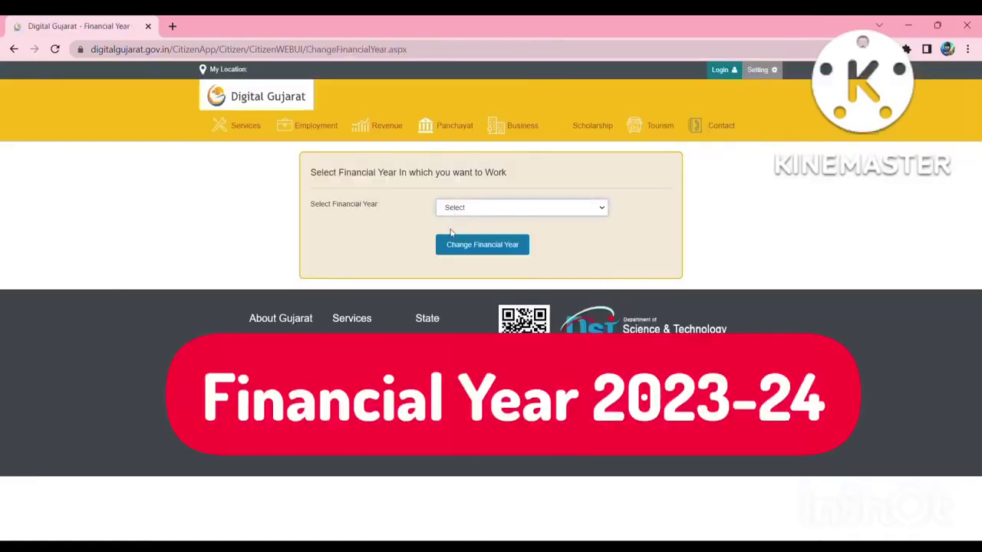
Apply financial year 2022-2023 to list the ST scholarship schemes.
{"action": "left_click", "coordinate": [461, 208]}
{"action": "left_click", "coordinate": [468, 234]}
{"action": "left_click", "coordinate": [463, 251]}
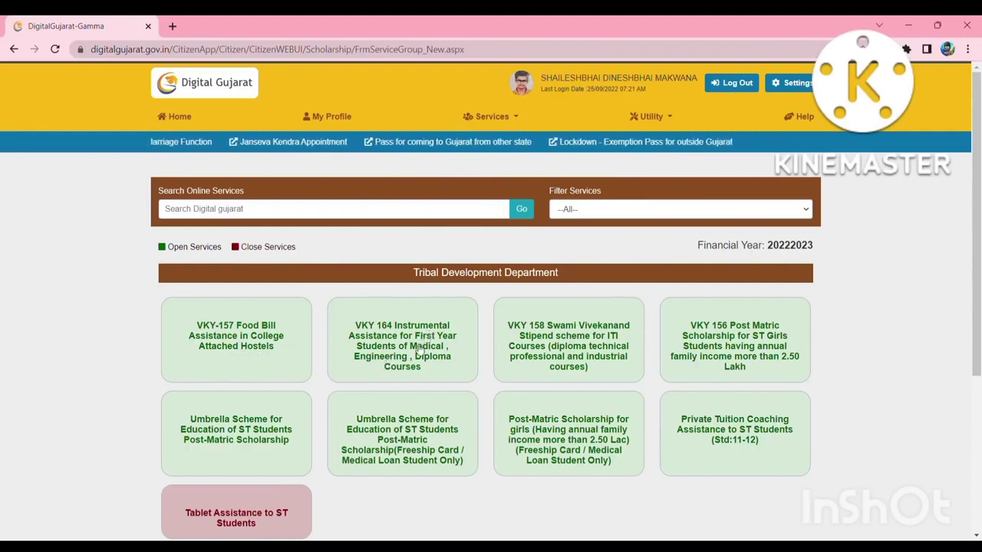
Scan the ST scheme tiles and go back to the Scholarship Services overview.
{"action": "scroll", "coordinate": [418, 347], "scroll_direction": "down", "scroll_amount": 1}
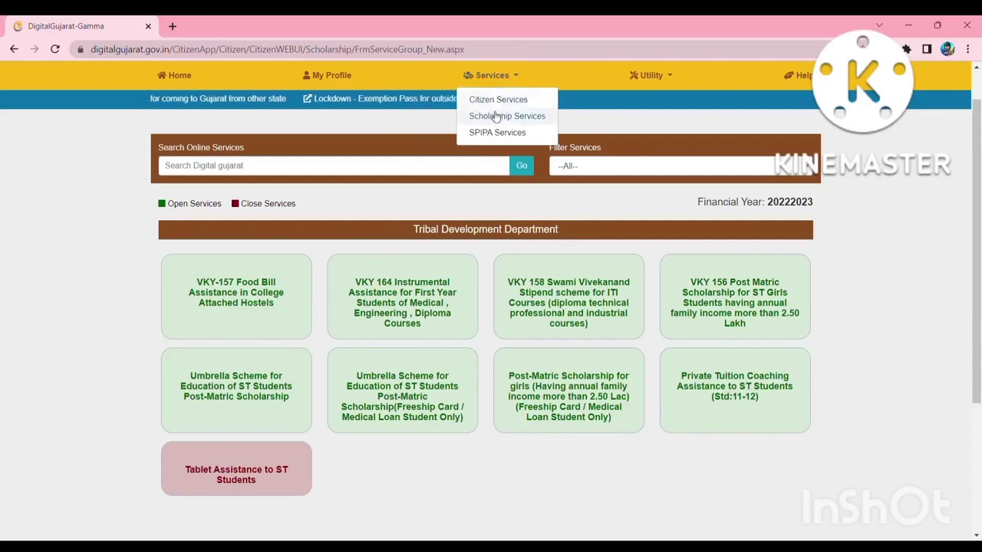
{"action": "left_click", "coordinate": [495, 116]}
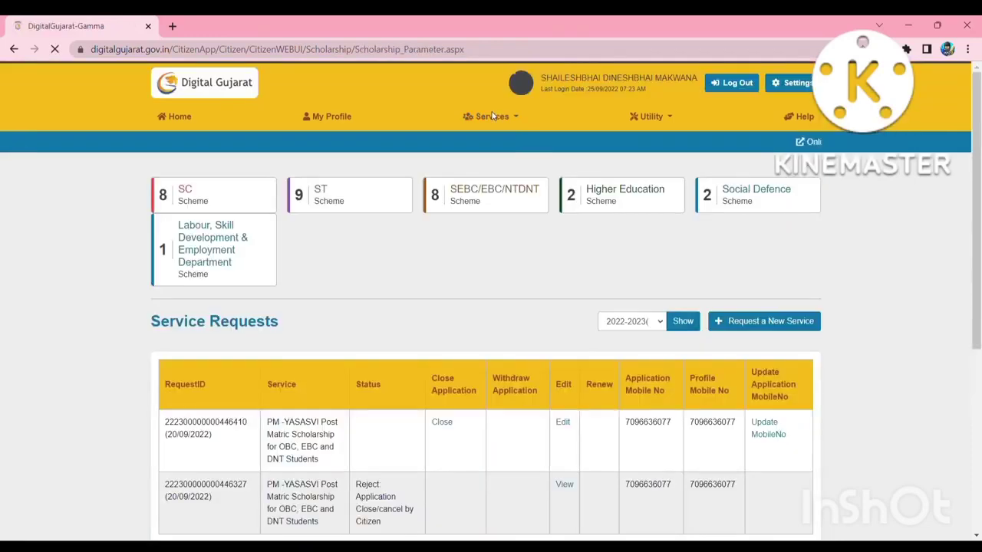
Open the SEBC/EBC/NTDNT Scheme list for financial year 2022-2023.
{"action": "left_click", "coordinate": [478, 198]}
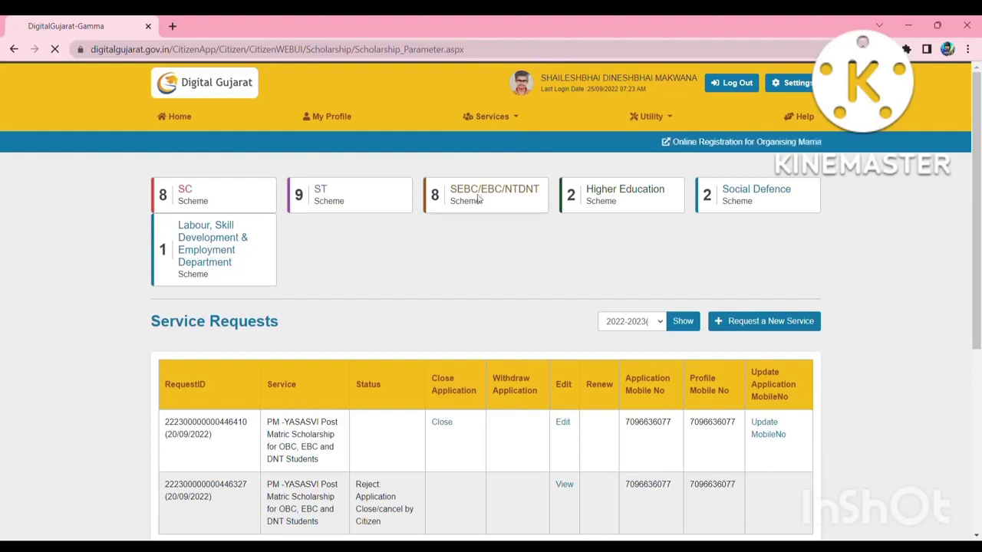
{"action": "left_click", "coordinate": [480, 208]}
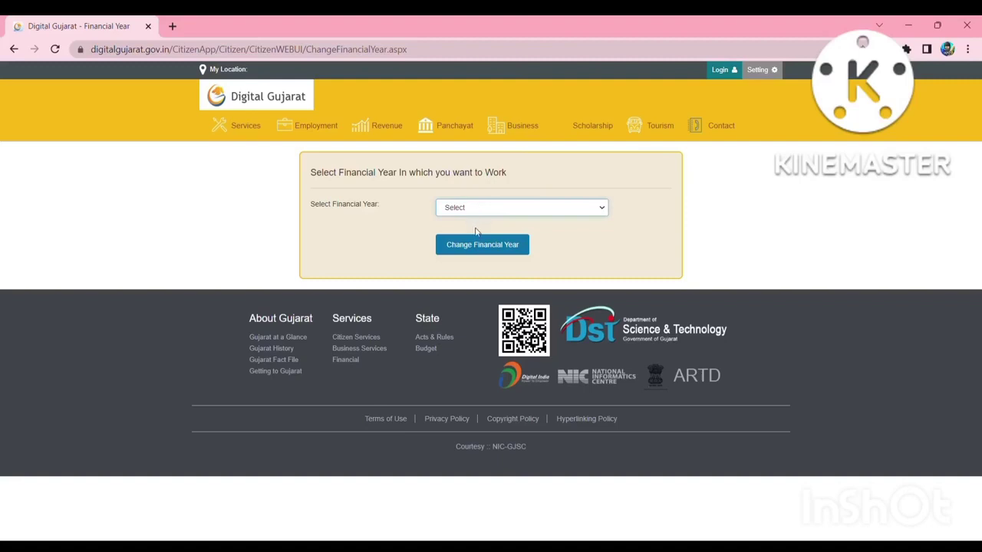
{"action": "left_click", "coordinate": [476, 231]}
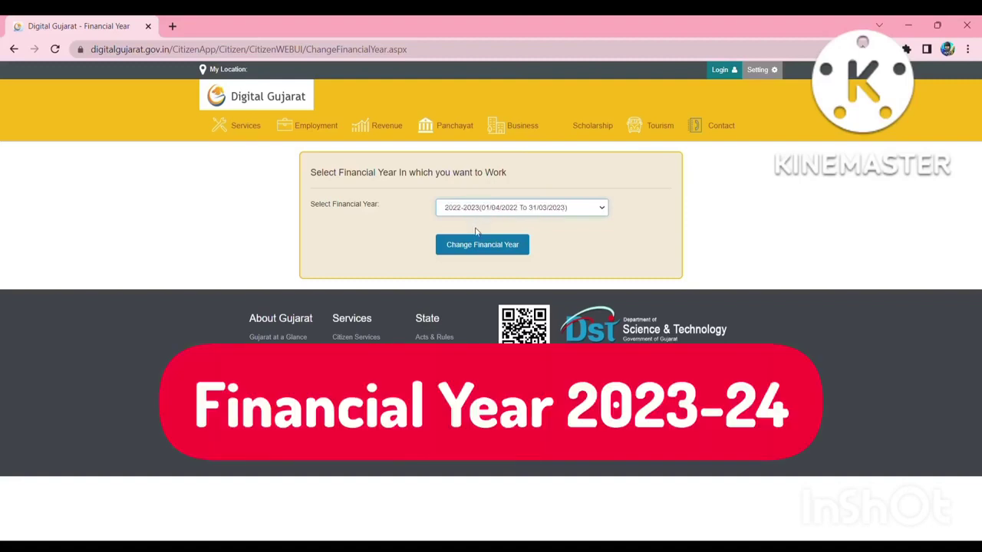
{"action": "left_click", "coordinate": [472, 244]}
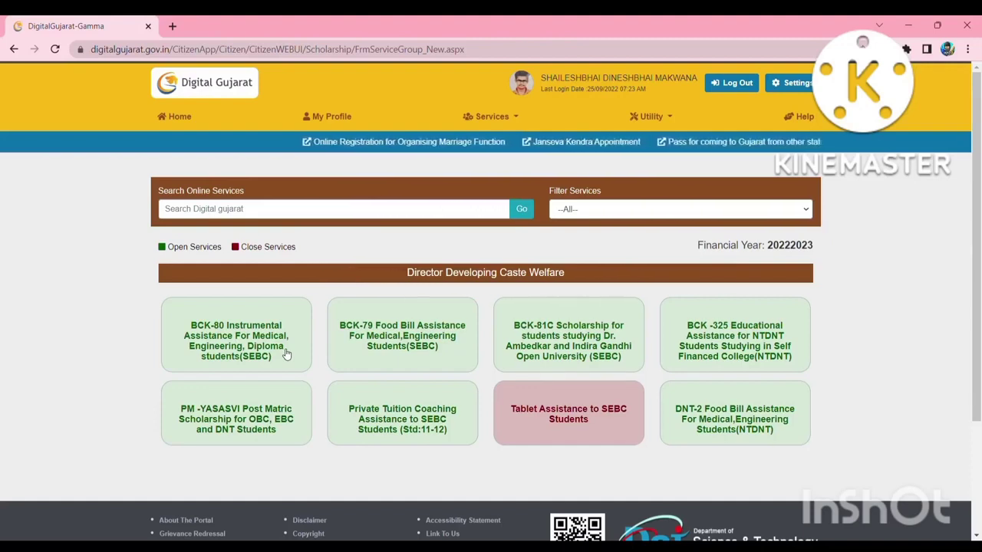
{"action": "scroll", "coordinate": [218, 330], "scroll_direction": "down", "scroll_amount": 1}
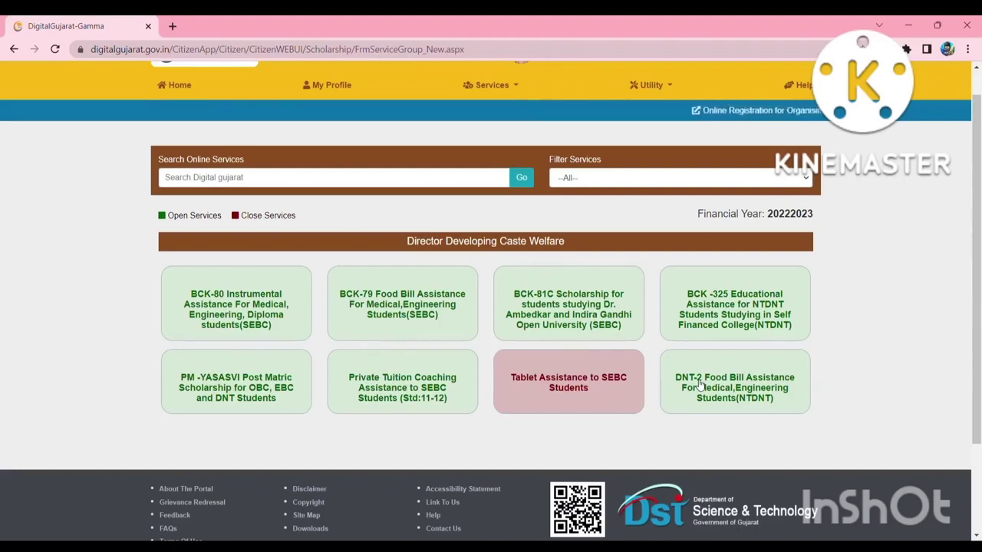
Try Scholarship Services, then search 'digital gujarat' in a new Chrome tab.
{"action": "left_click", "coordinate": [508, 89]}
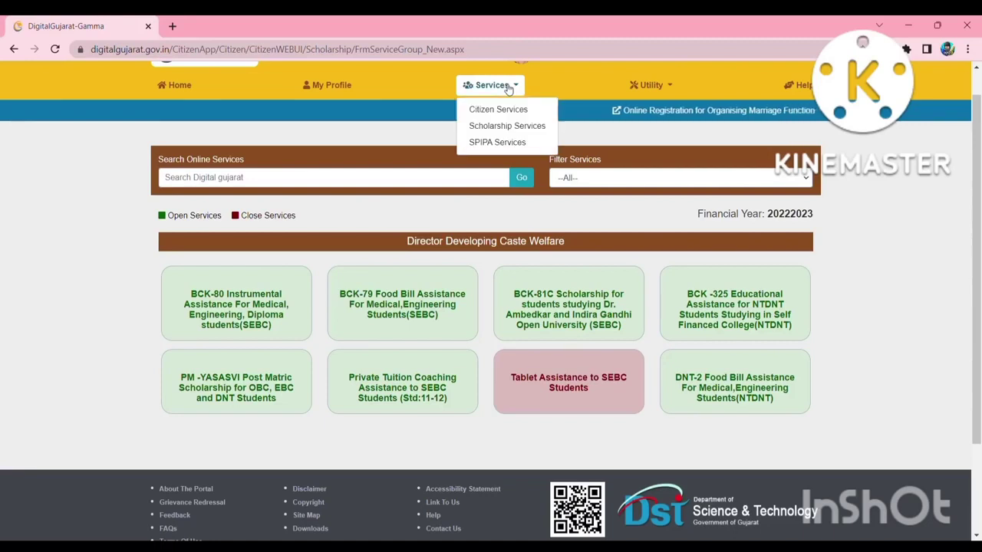
{"action": "left_click", "coordinate": [503, 127]}
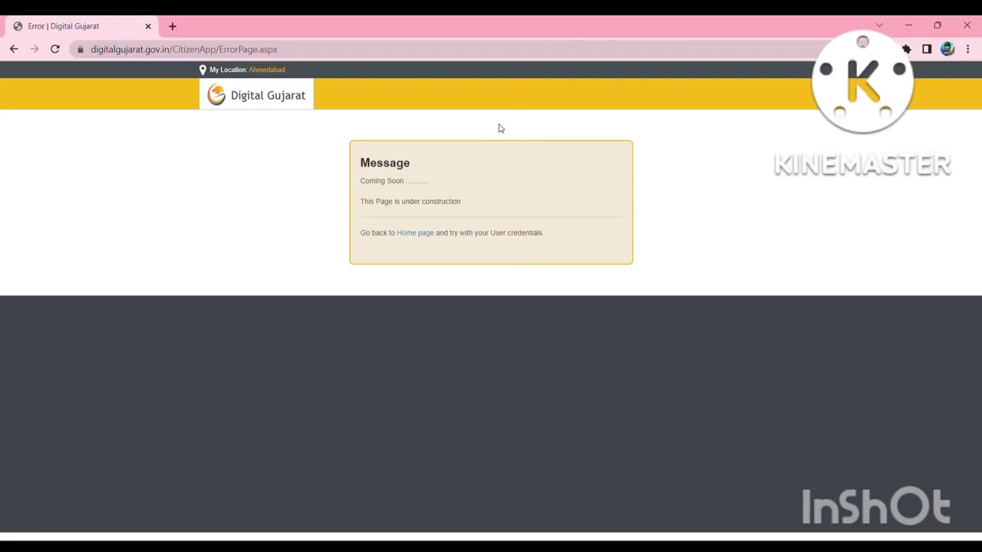
{"action": "left_click", "coordinate": [170, 27]}
{"action": "left_click", "coordinate": [153, 53]}
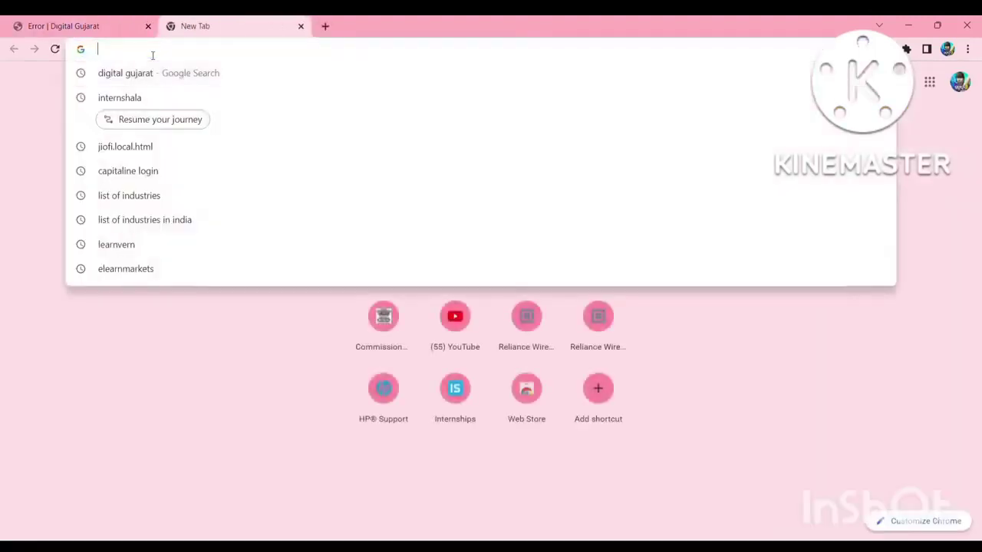
{"action": "left_click", "coordinate": [140, 73]}
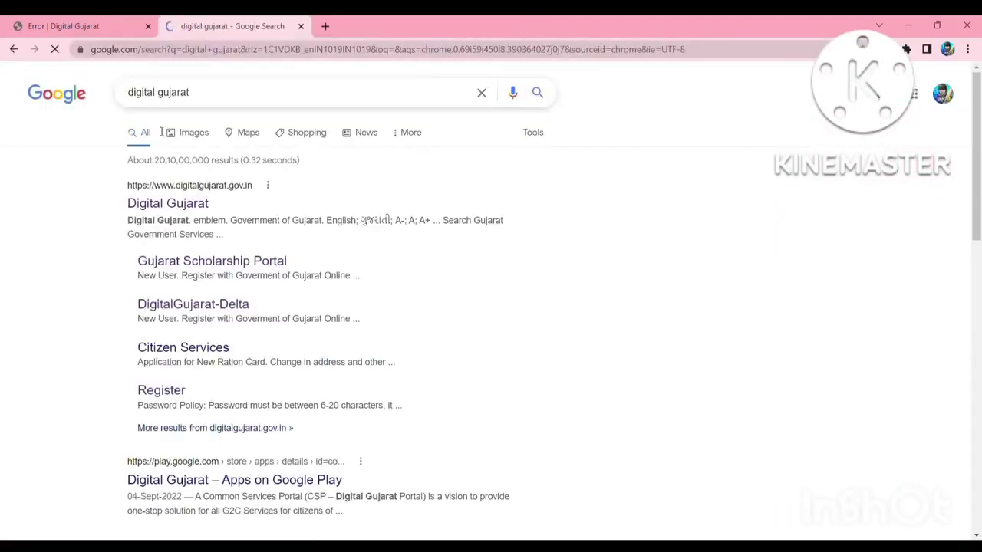
Open the official Digital Gujarat site, dismiss its popup, and go to citizen Login.
{"action": "left_click", "coordinate": [171, 204]}
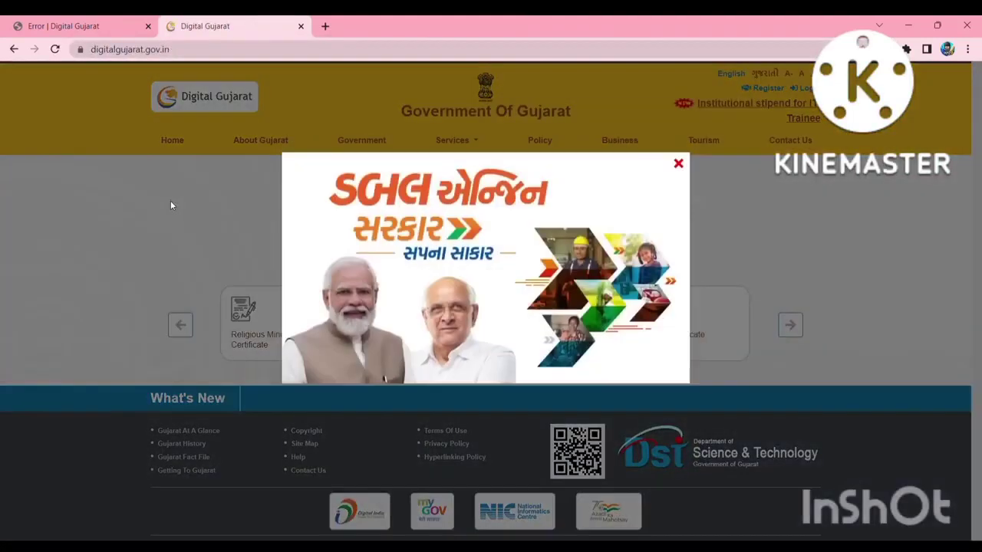
{"action": "left_click", "coordinate": [678, 165]}
{"action": "left_click", "coordinate": [798, 90]}
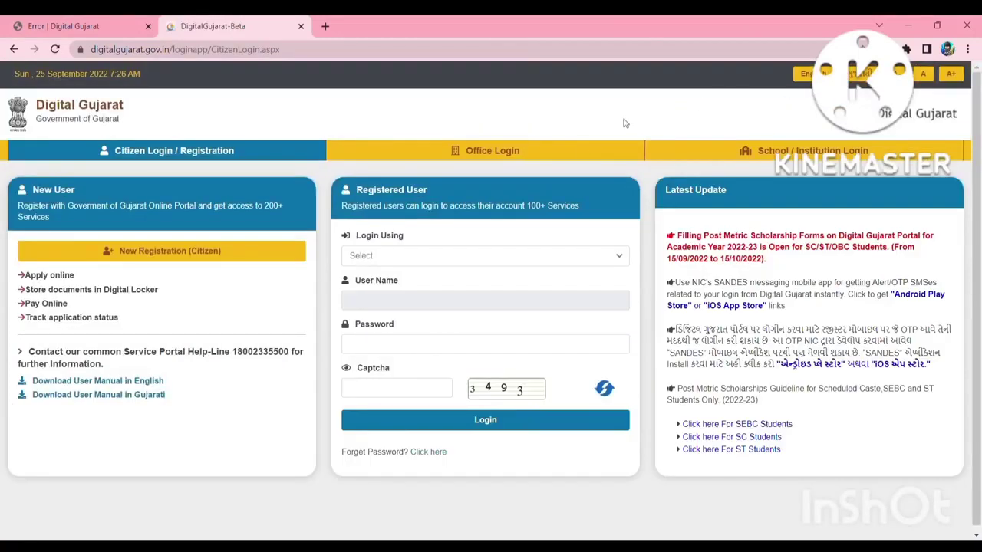
Log back in by Mobile No with the mobile number, account password and captcha code.
{"action": "left_click", "coordinate": [529, 259]}
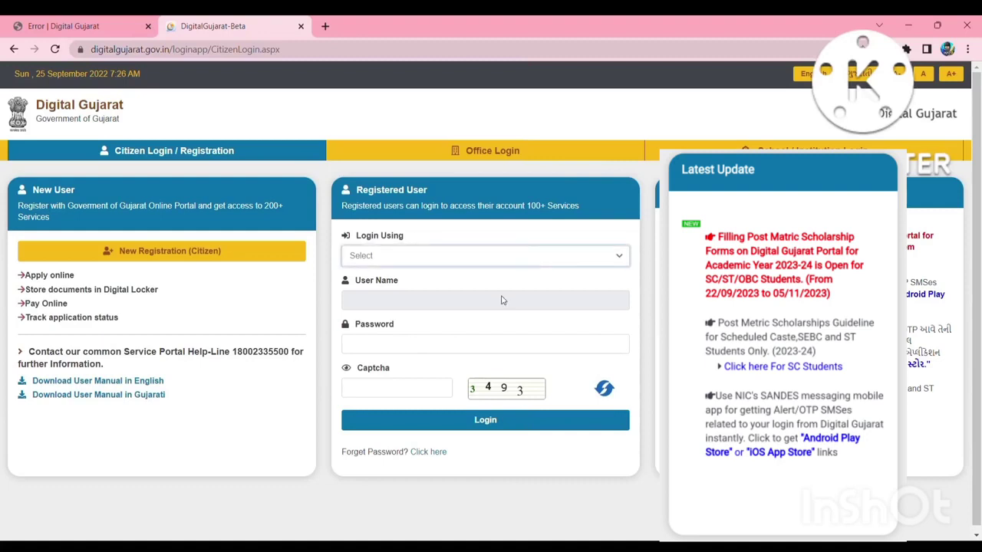
{"action": "left_click", "coordinate": [504, 299]}
{"action": "left_click", "coordinate": [478, 303]}
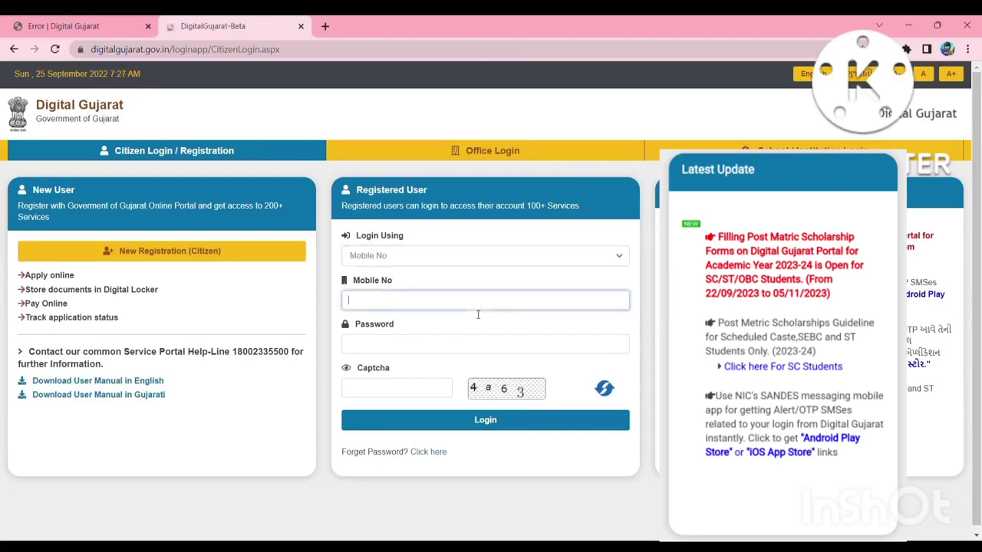
{"action": "left_click", "coordinate": [436, 350]}
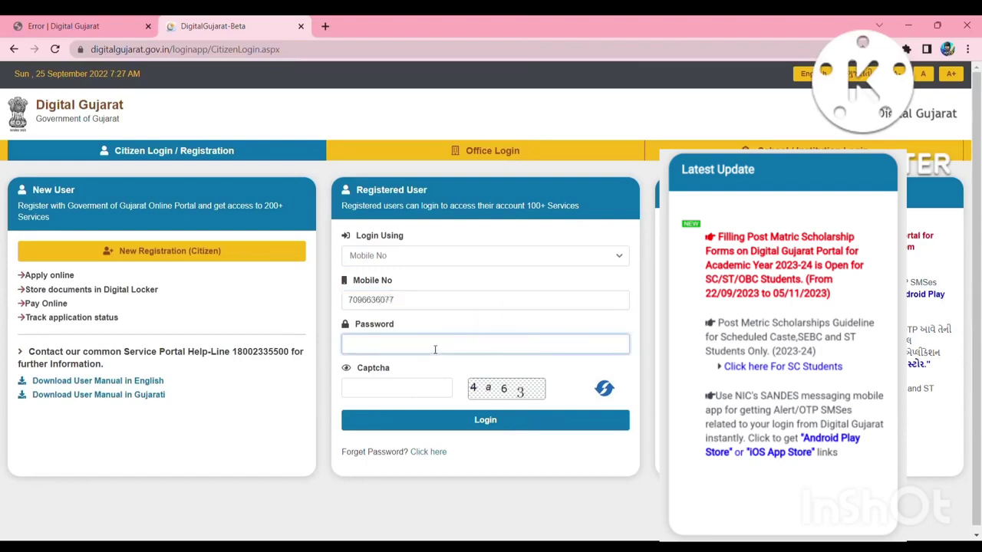
{"action": "type", "text": "••••••••••••"}
{"action": "left_click", "coordinate": [405, 389]}
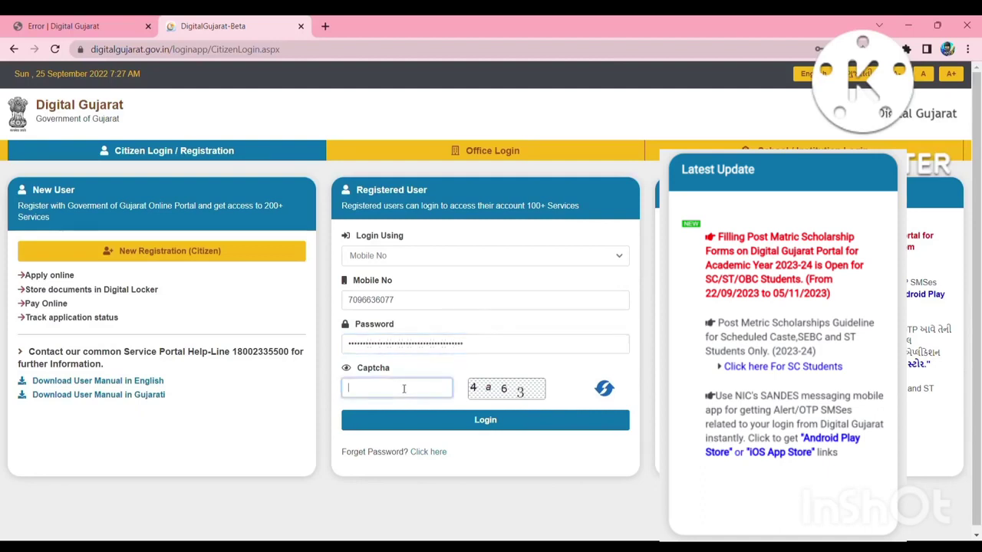
{"action": "type", "text": "4a63"}
{"action": "left_click", "coordinate": [432, 430]}
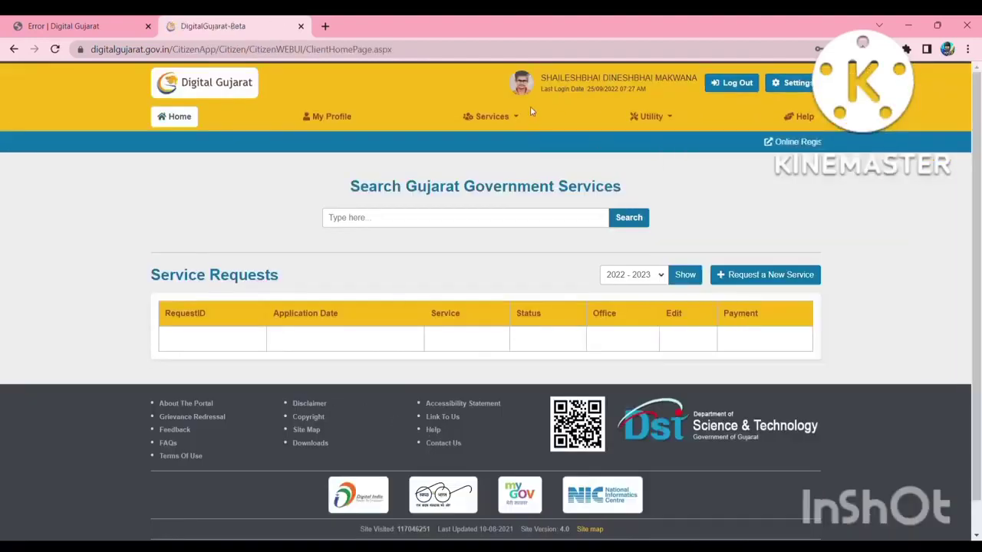
Go to Scholarship Services from the services menu and view the Service Requests list.
{"action": "left_click", "coordinate": [518, 117]}
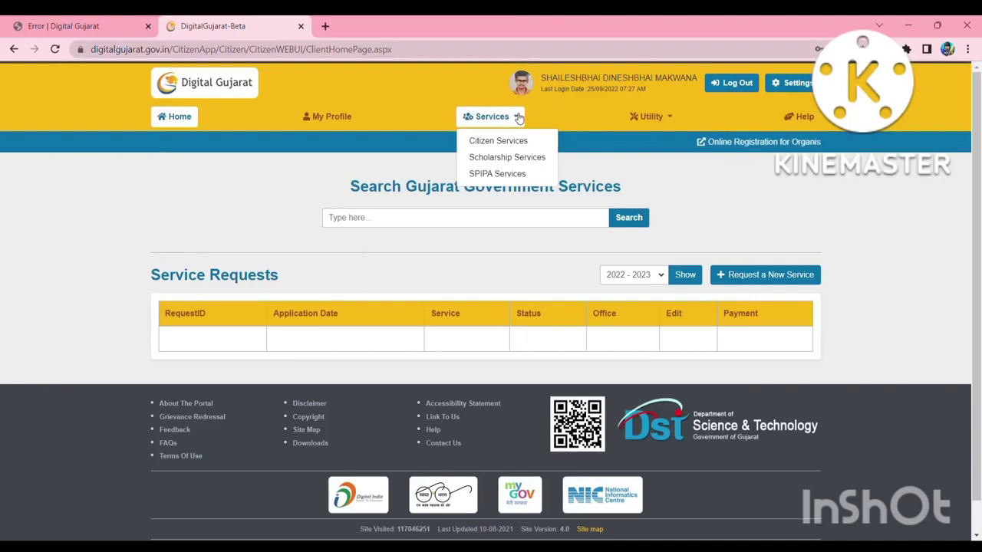
{"action": "left_click", "coordinate": [504, 157]}
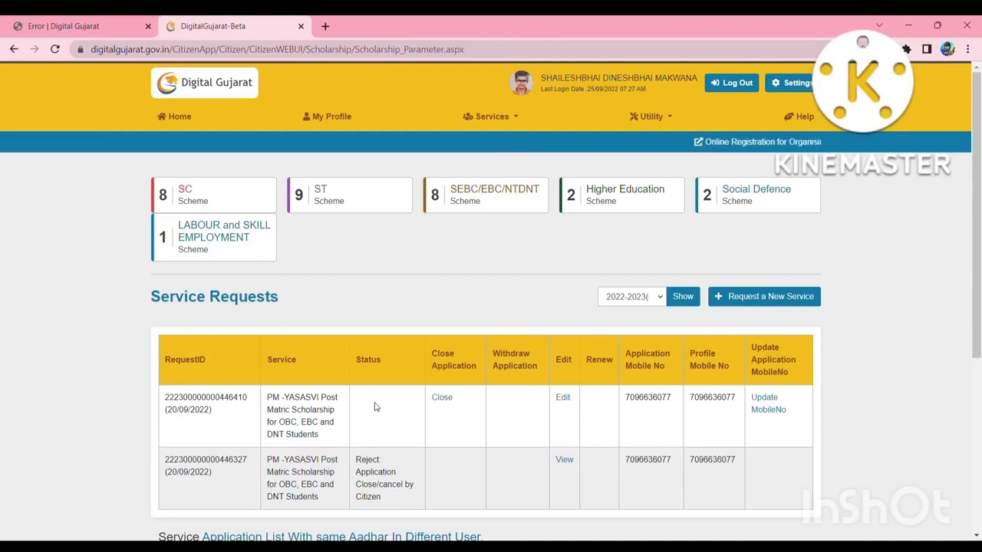
{"action": "scroll", "coordinate": [376, 407], "scroll_direction": "down", "scroll_amount": 1}
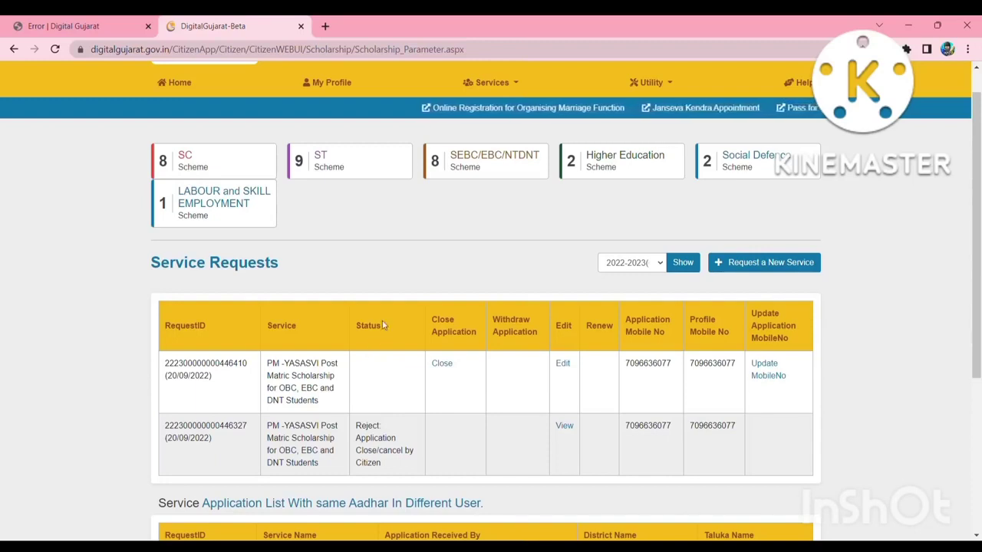
Change the working financial year to 2022-2023.
{"action": "left_click", "coordinate": [476, 169]}
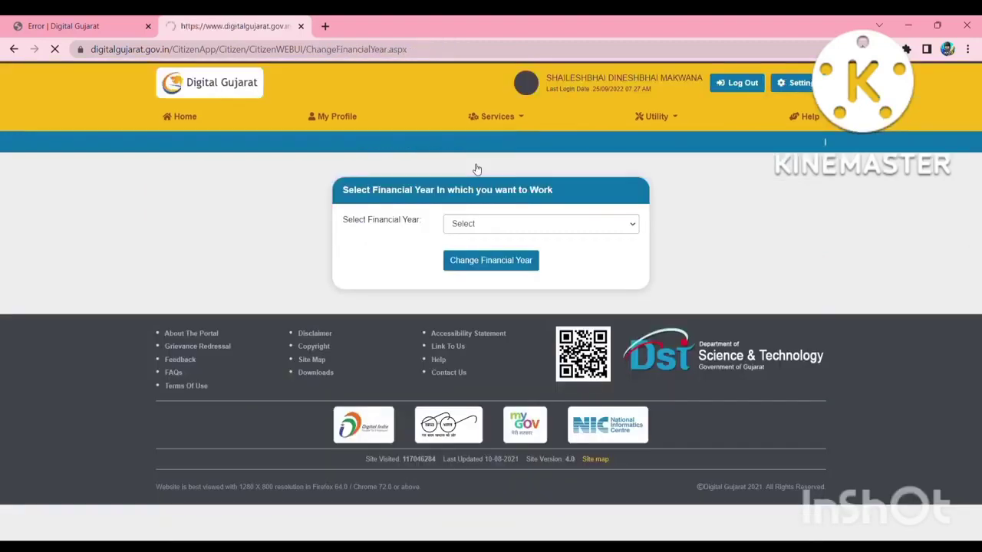
{"action": "left_click", "coordinate": [464, 229]}
{"action": "left_click", "coordinate": [464, 258]}
{"action": "left_click", "coordinate": [465, 261]}
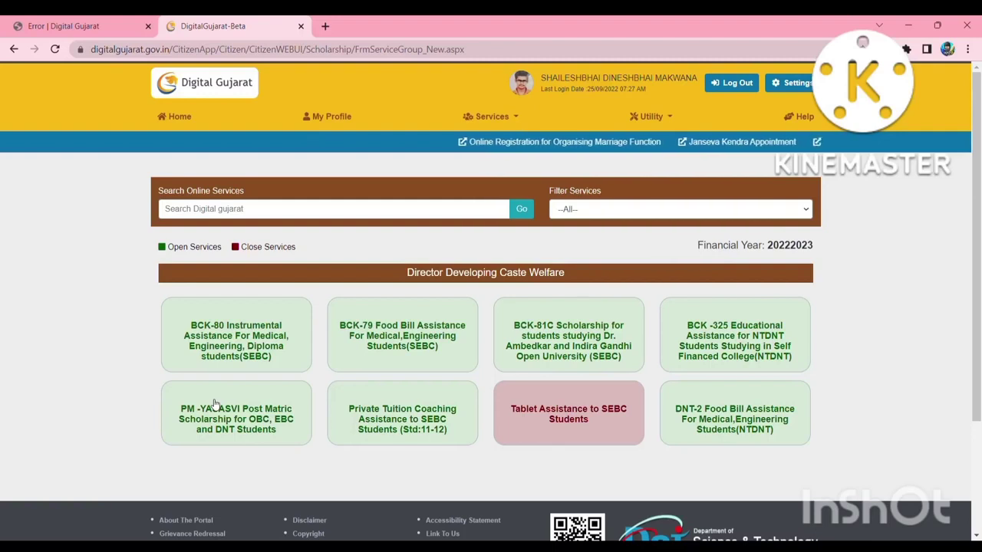
Return to Services > Scholarship Services and its Service Requests list.
{"action": "left_click", "coordinate": [508, 115]}
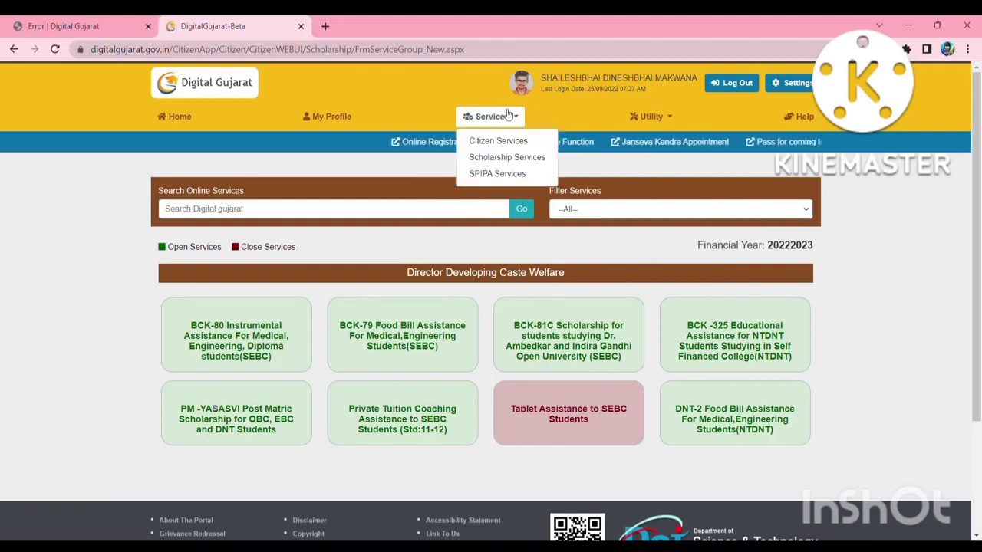
{"action": "left_click", "coordinate": [499, 157]}
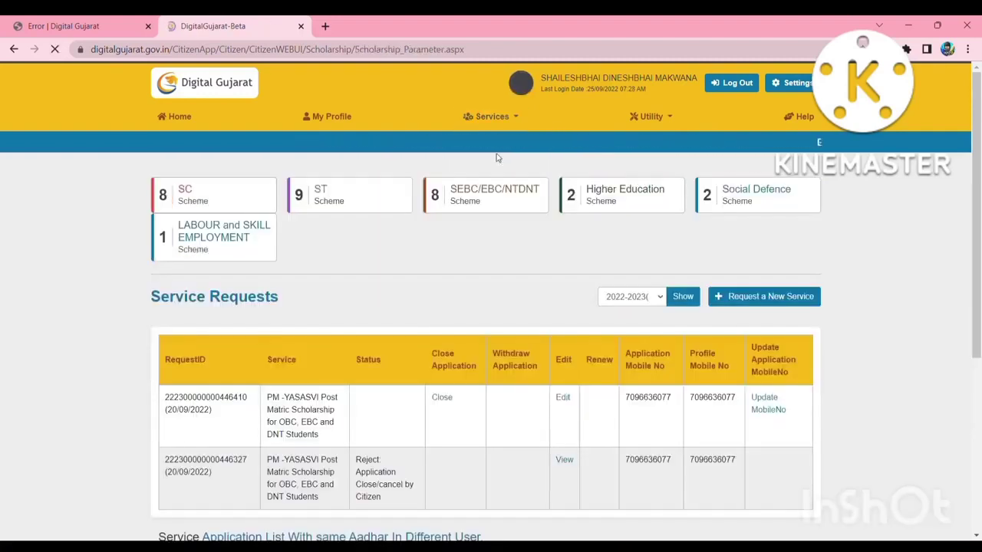
{"action": "scroll", "coordinate": [389, 412], "scroll_direction": "down", "scroll_amount": 1}
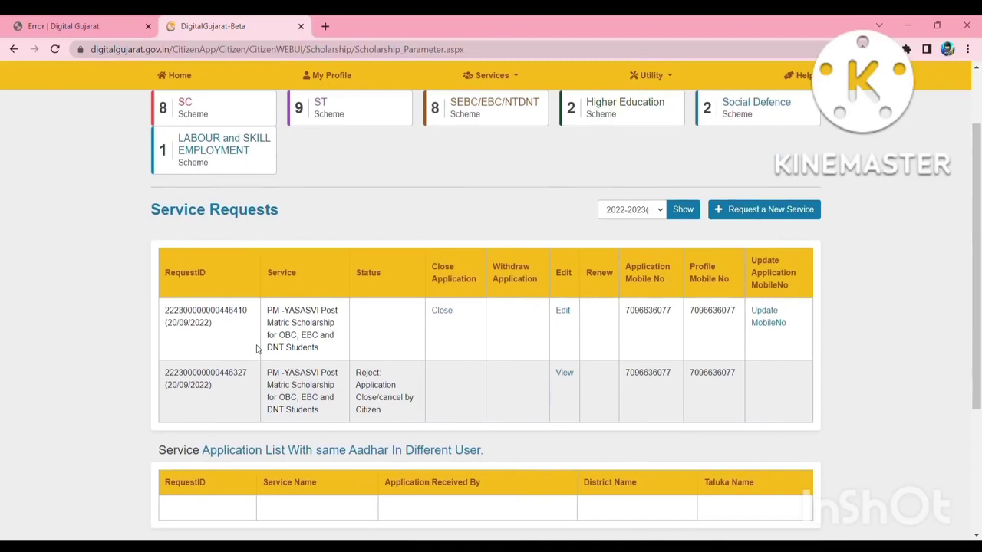
Open the pending PM-YASASVI application for editing and scroll to Registration Detail.
{"action": "left_click", "coordinate": [564, 312]}
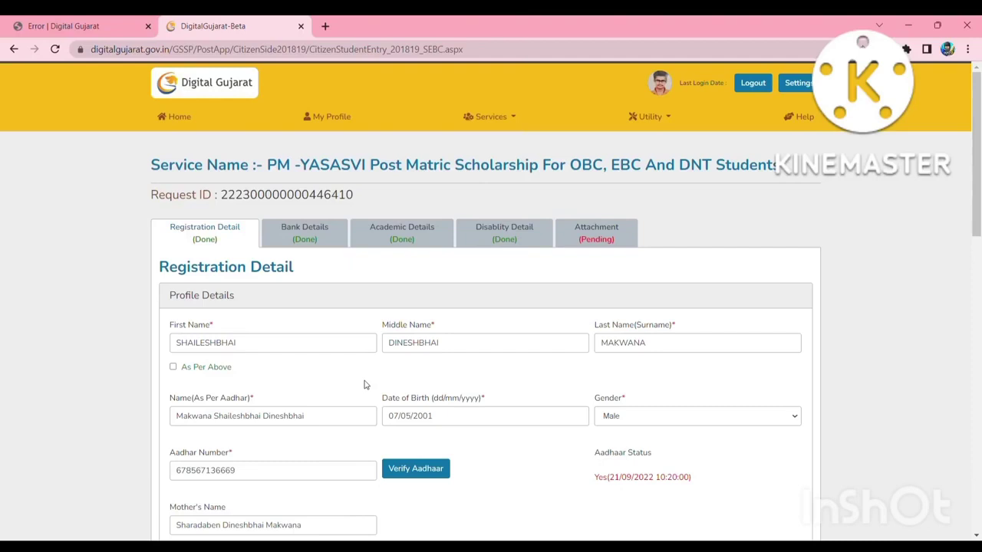
{"action": "scroll", "coordinate": [367, 386], "scroll_direction": "down", "scroll_amount": 1}
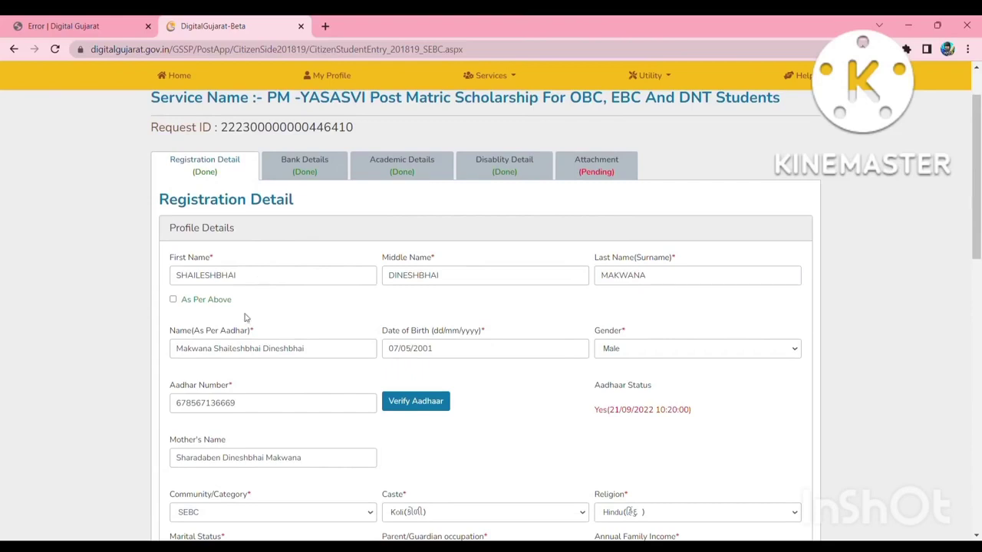
{"action": "scroll", "coordinate": [231, 360], "scroll_direction": "down", "scroll_amount": 1}
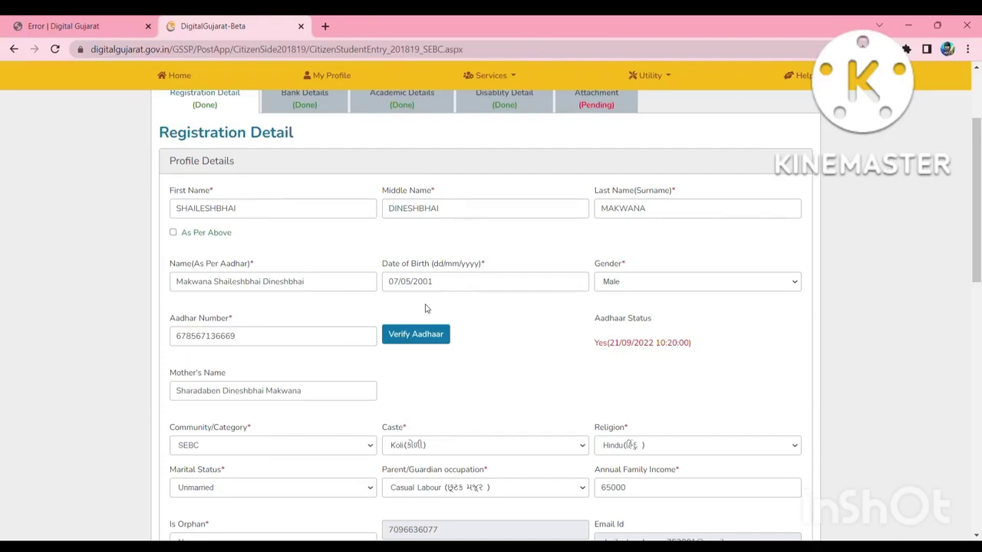
{"action": "scroll", "coordinate": [641, 297], "scroll_direction": "down", "scroll_amount": 1}
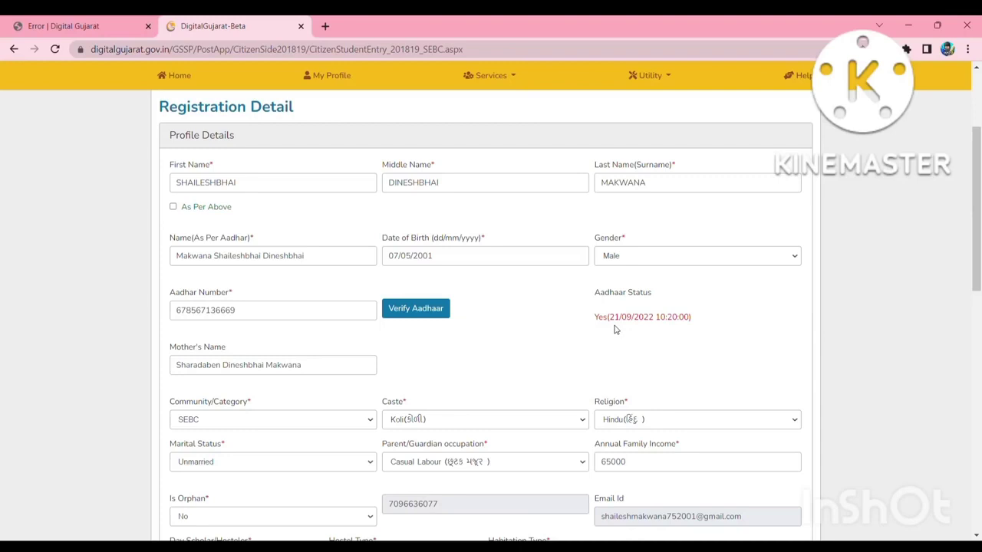
{"action": "scroll", "coordinate": [352, 370], "scroll_direction": "down", "scroll_amount": 1}
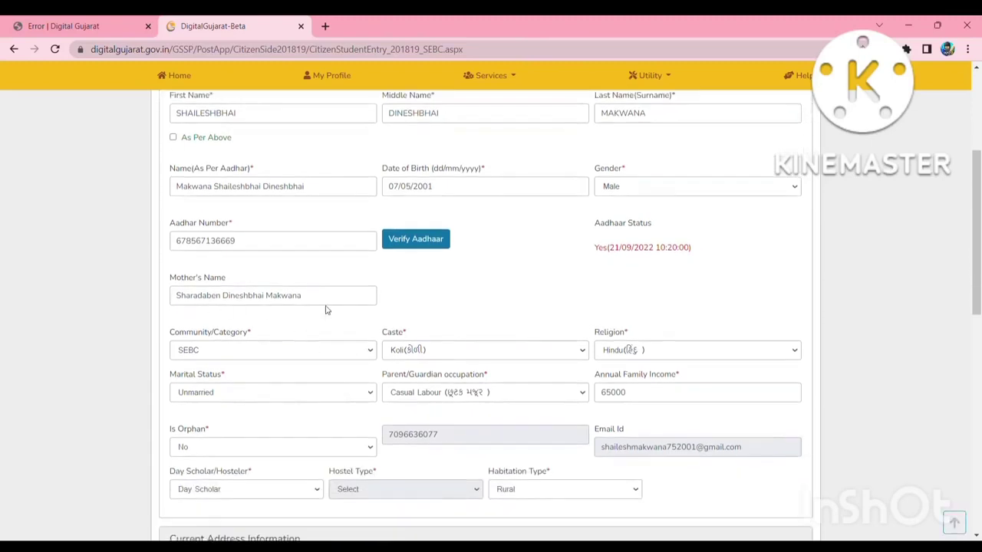
{"action": "scroll", "coordinate": [302, 355], "scroll_direction": "down", "scroll_amount": 1}
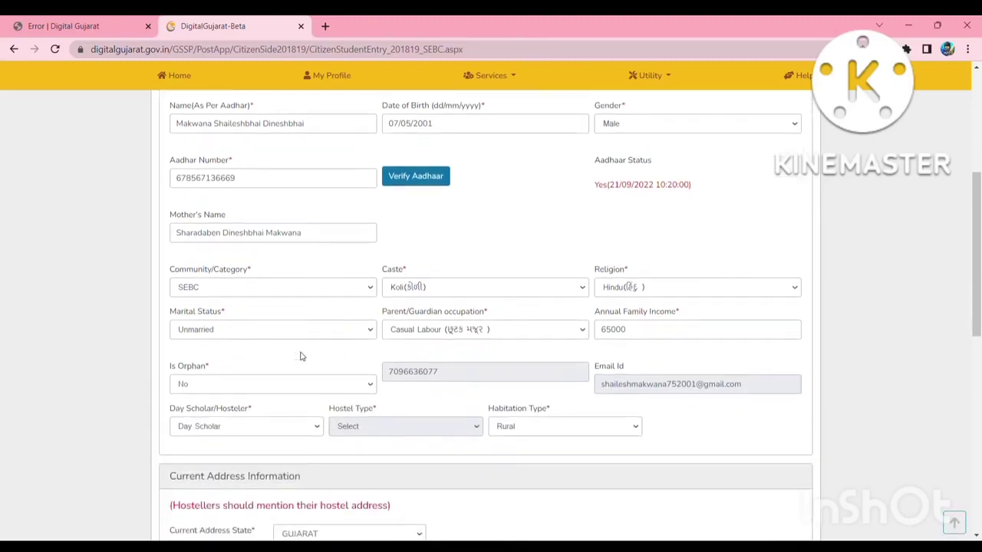
Review category, caste, religion, marital status, occupation and 65000 family income, leaving them unchanged.
{"action": "left_click", "coordinate": [260, 288]}
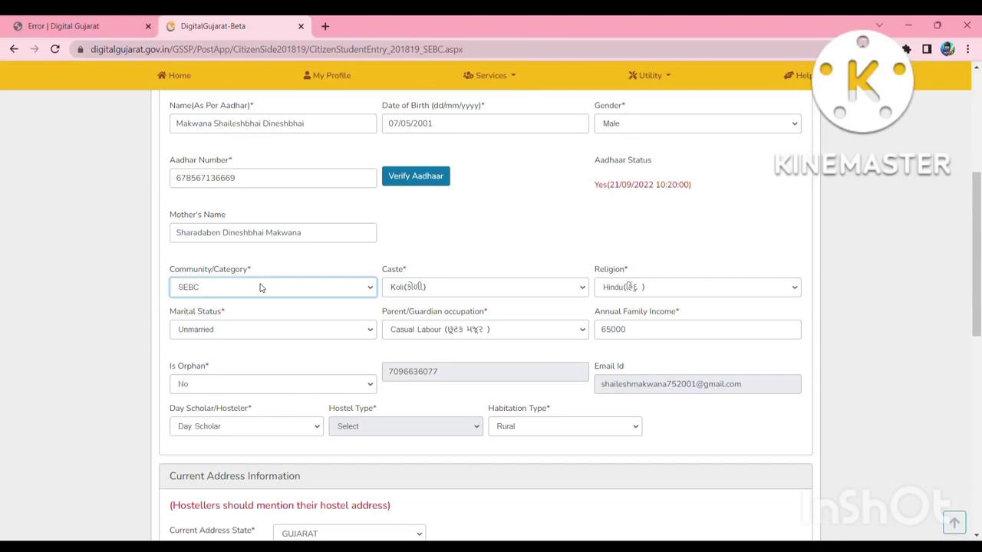
{"action": "left_click", "coordinate": [457, 259]}
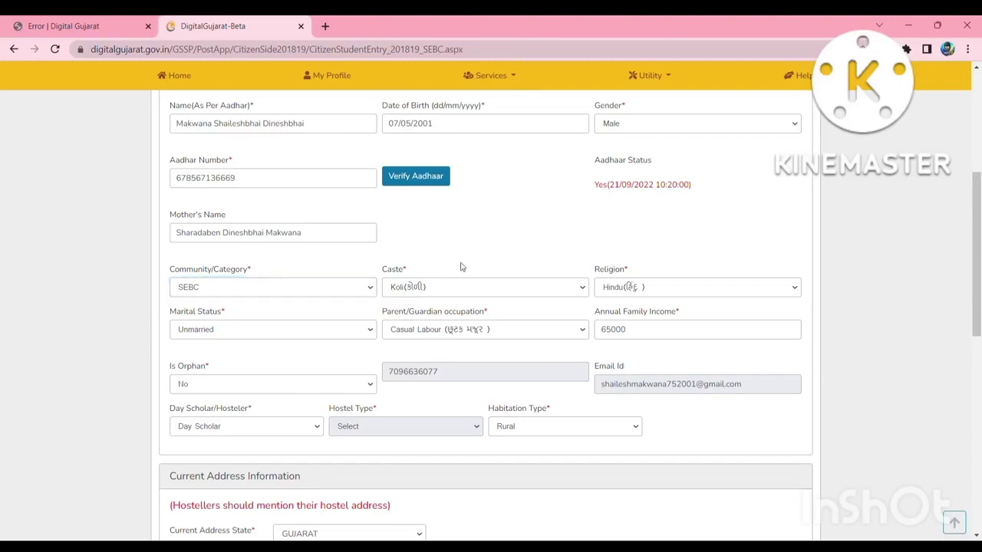
{"action": "left_click", "coordinate": [478, 286]}
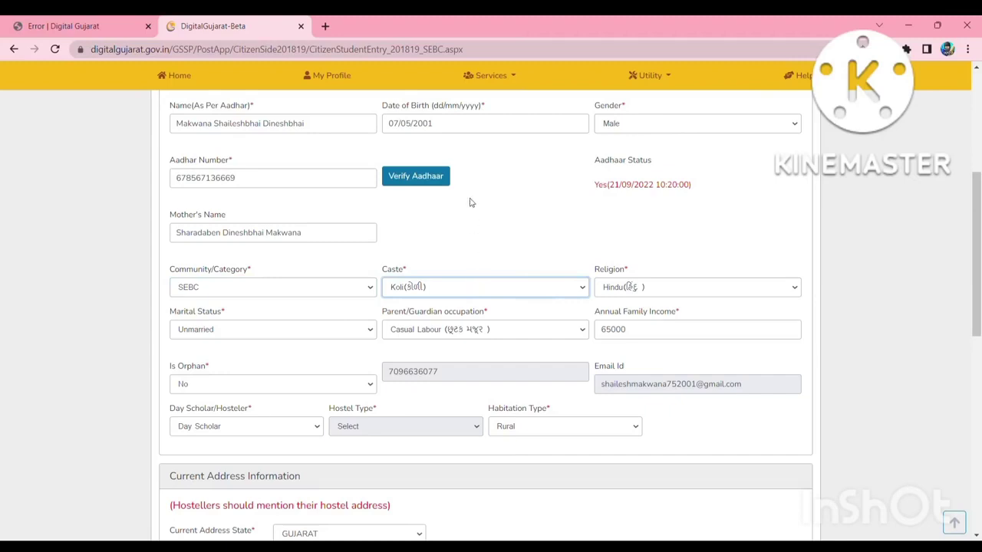
{"action": "left_click", "coordinate": [885, 370]}
{"action": "left_click", "coordinate": [796, 289]}
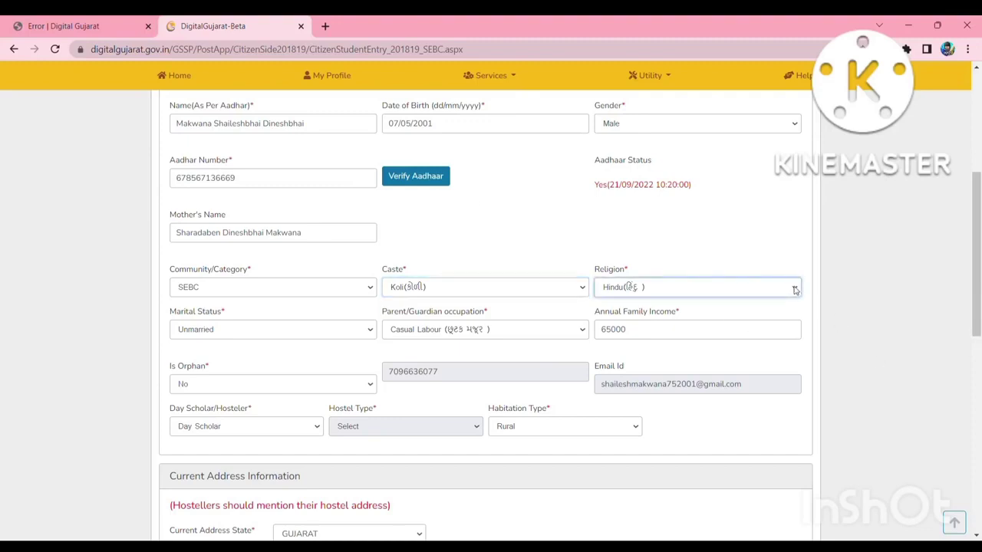
{"action": "left_click", "coordinate": [844, 282]}
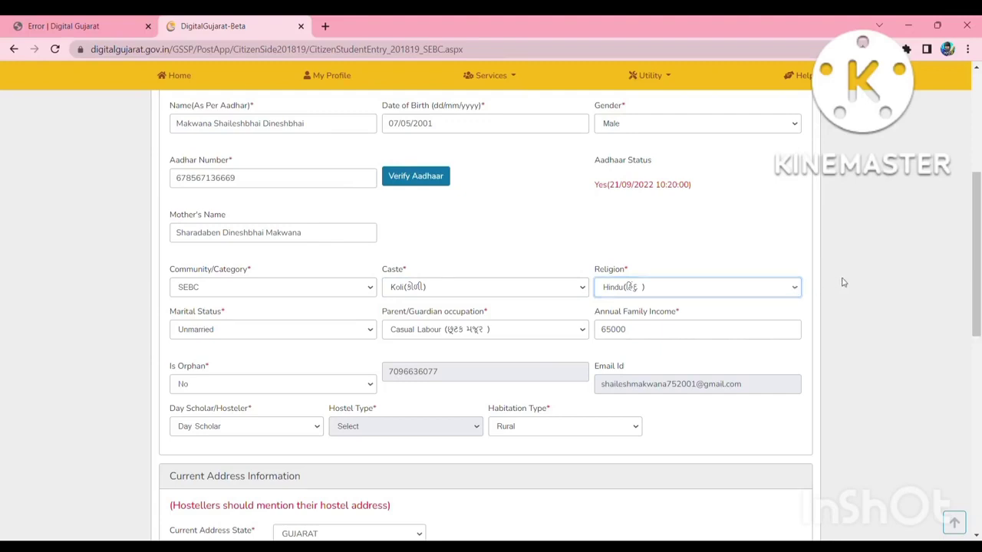
{"action": "left_click", "coordinate": [299, 330]}
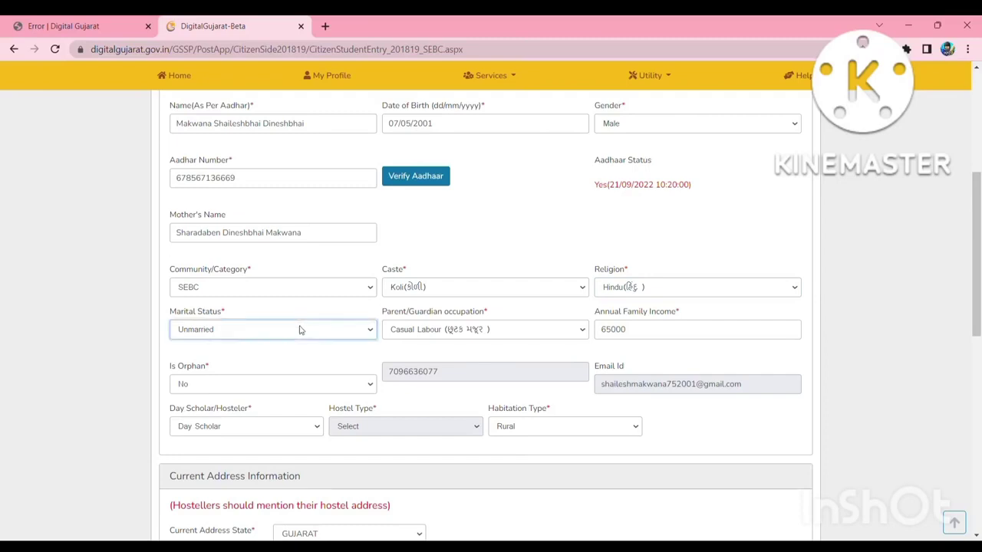
{"action": "left_click", "coordinate": [460, 335]}
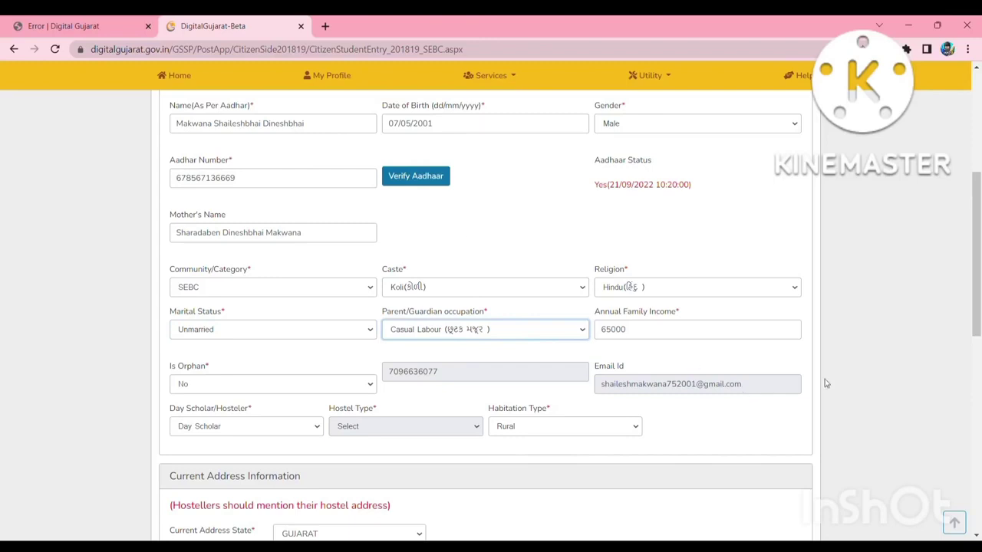
{"action": "left_click", "coordinate": [876, 375]}
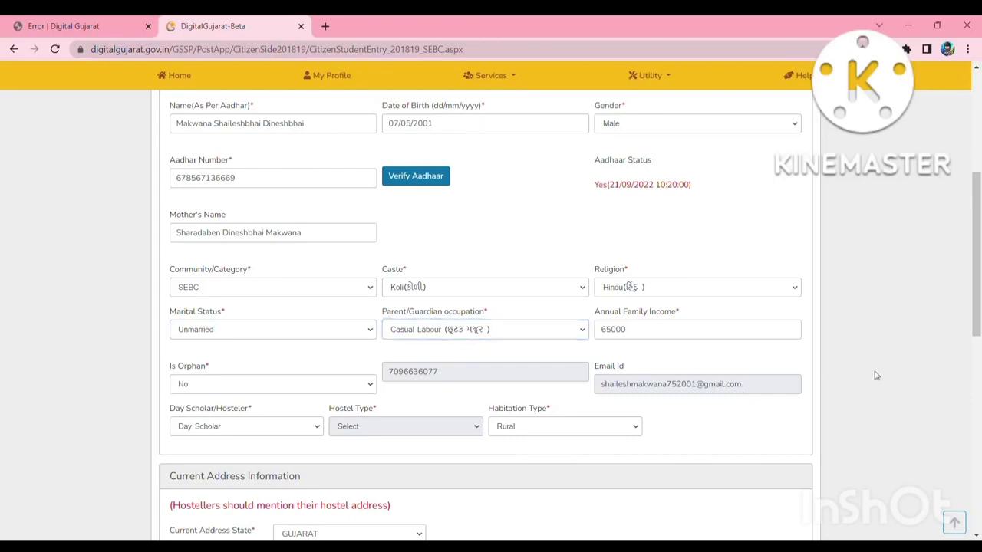
{"action": "left_click", "coordinate": [683, 337]}
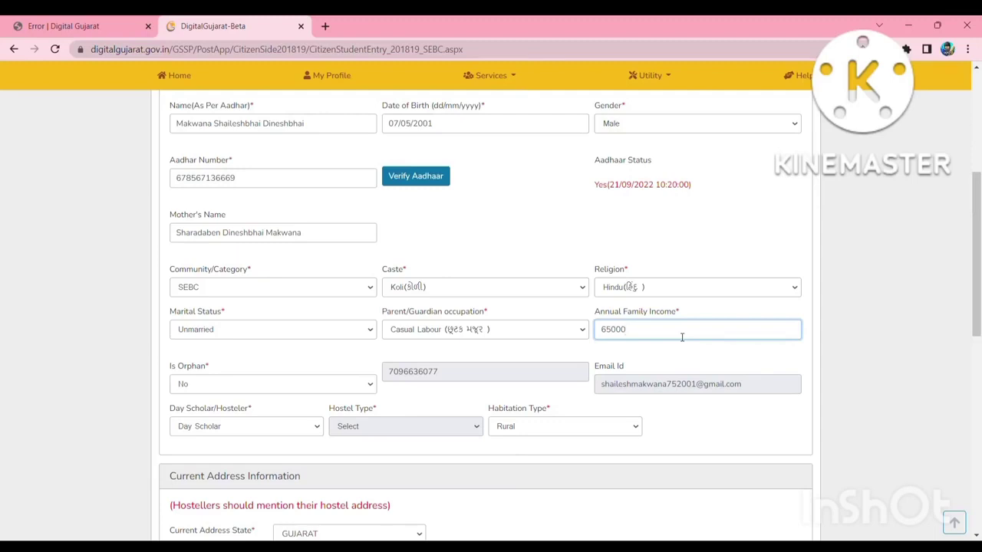
Review the Day Scholar/Hosteler, Hostel Type and Habitation Type fields without changes.
{"action": "scroll", "coordinate": [465, 368], "scroll_direction": "down", "scroll_amount": 1}
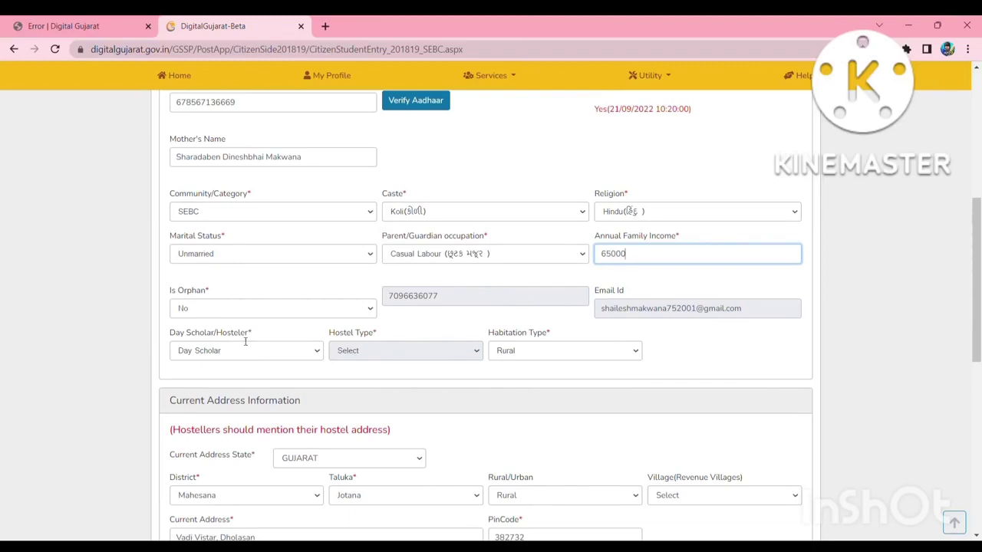
{"action": "left_click", "coordinate": [305, 357]}
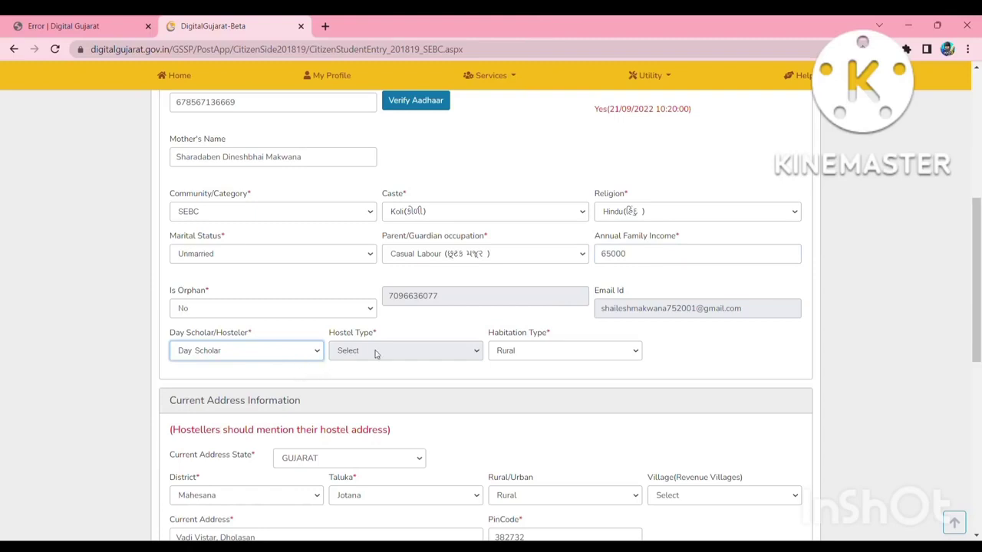
{"action": "left_click", "coordinate": [399, 351]}
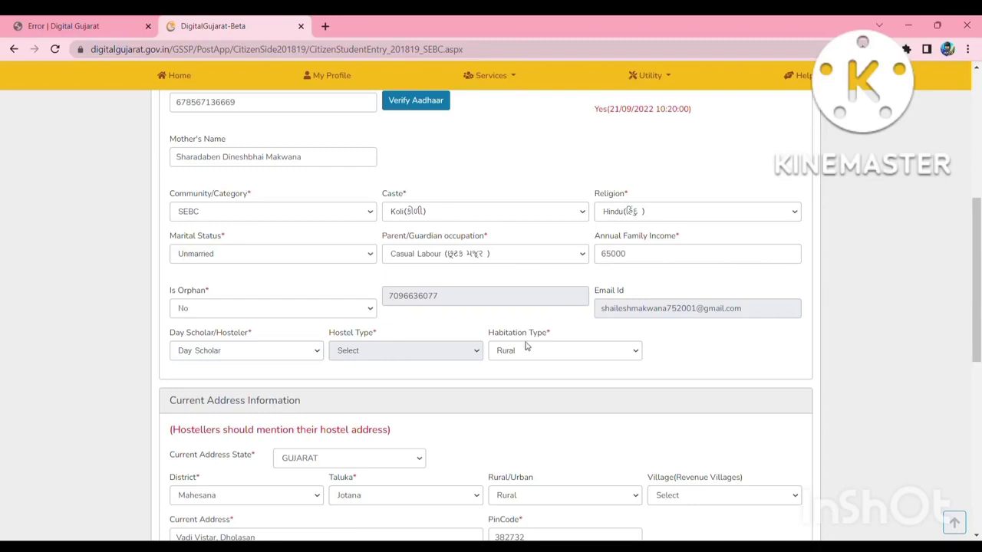
{"action": "left_click", "coordinate": [564, 359]}
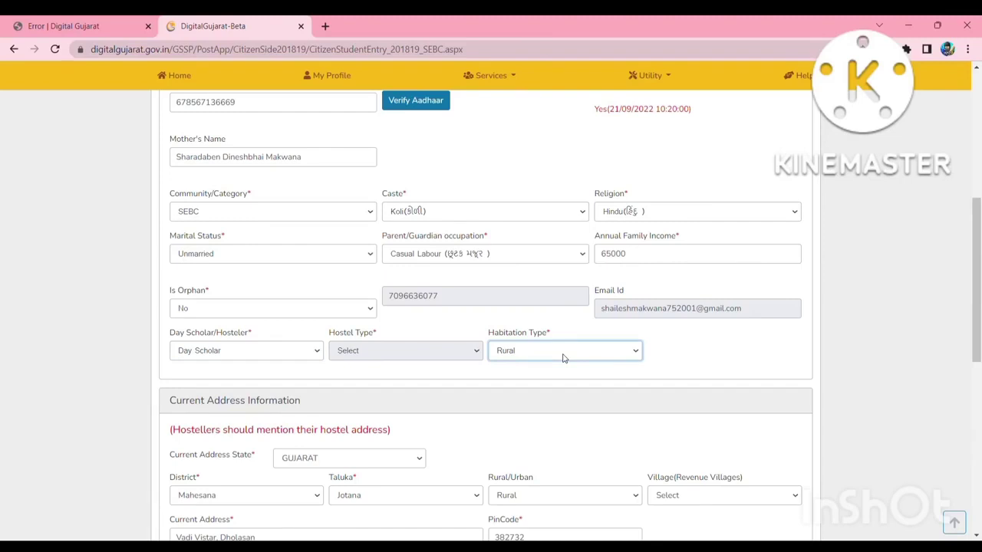
{"action": "left_click", "coordinate": [422, 378]}
{"action": "scroll", "coordinate": [418, 376], "scroll_direction": "down", "scroll_amount": 2}
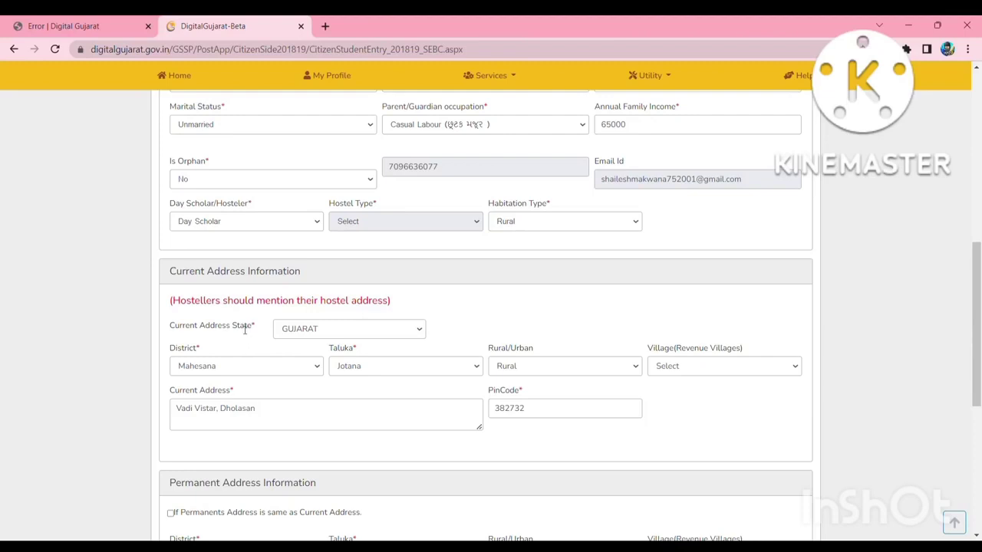
Mark the permanent address as same as the current address and Save & Next.
{"action": "scroll", "coordinate": [386, 392], "scroll_direction": "down", "scroll_amount": 2}
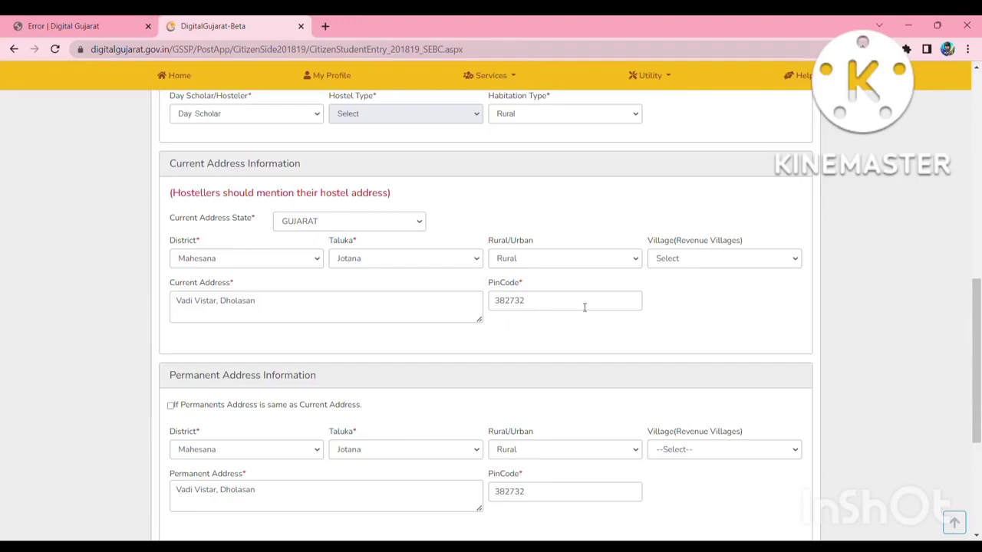
{"action": "scroll", "coordinate": [385, 382], "scroll_direction": "down", "scroll_amount": 2}
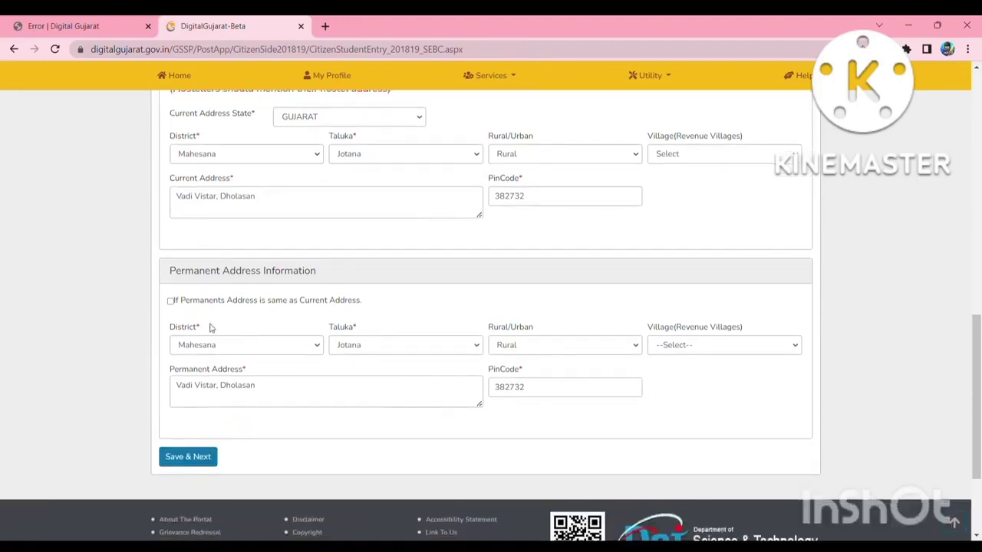
{"action": "left_click", "coordinate": [171, 302]}
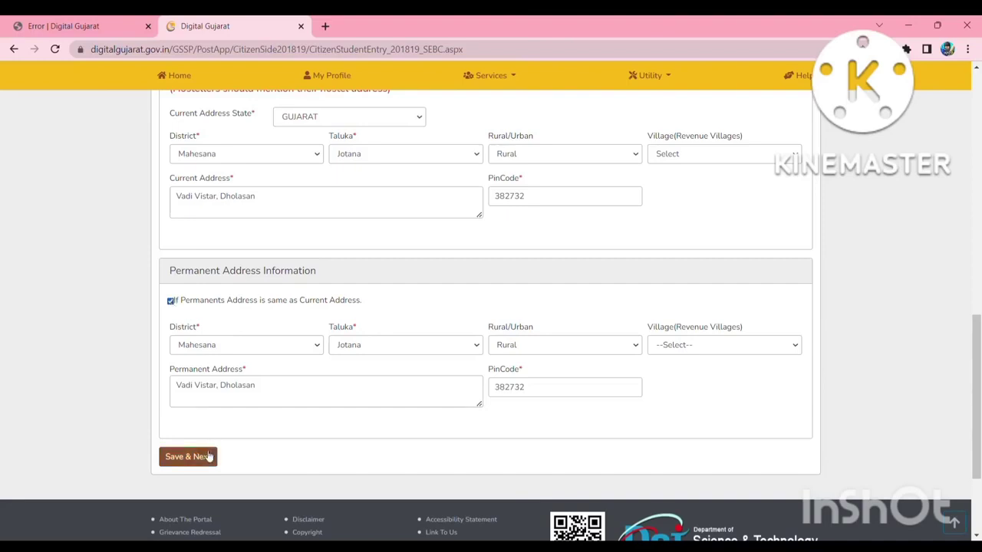
{"action": "left_click", "coordinate": [207, 456]}
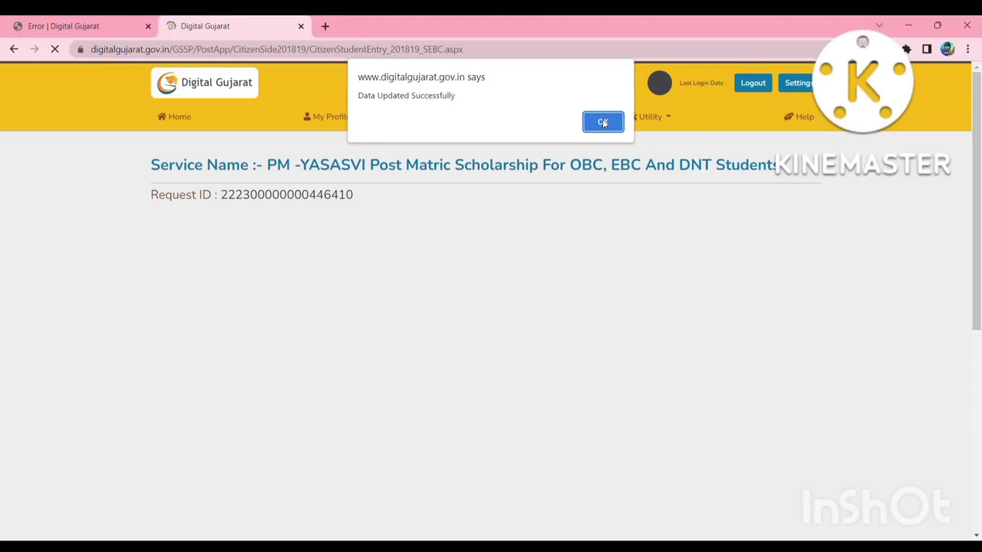
Acknowledge the update, check the bank name in Bank Details, and Save & Next.
{"action": "left_click", "coordinate": [603, 123]}
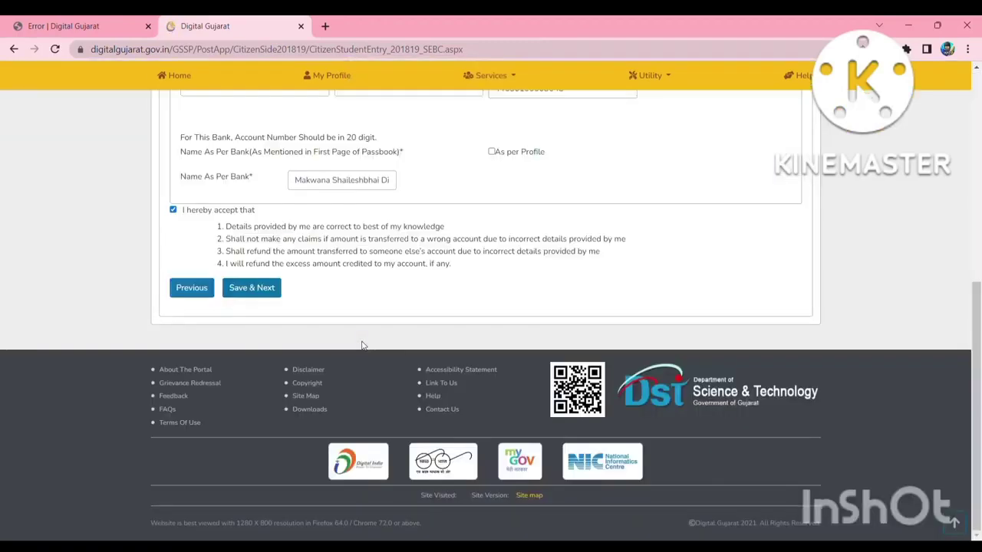
{"action": "scroll", "coordinate": [364, 345], "scroll_direction": "up", "scroll_amount": 4}
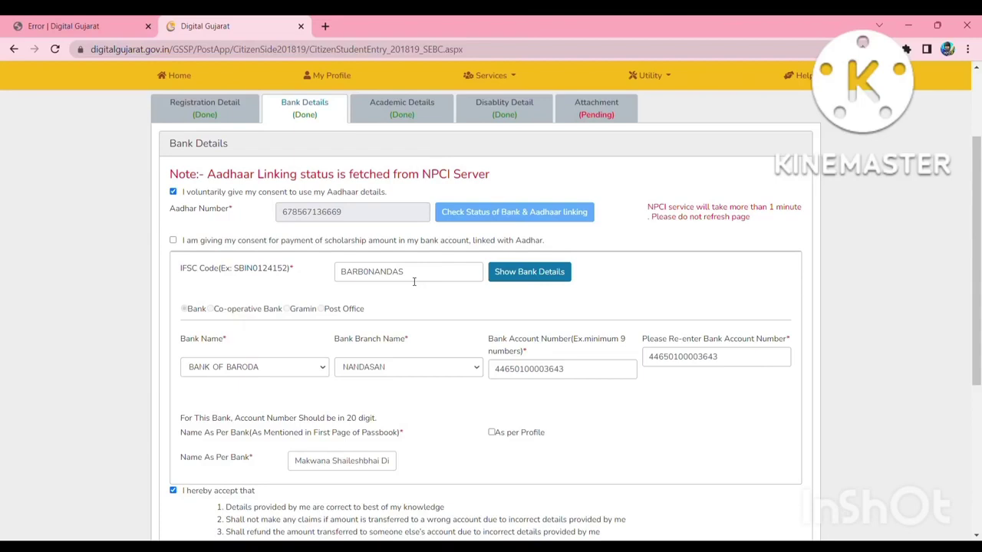
{"action": "left_click", "coordinate": [321, 370]}
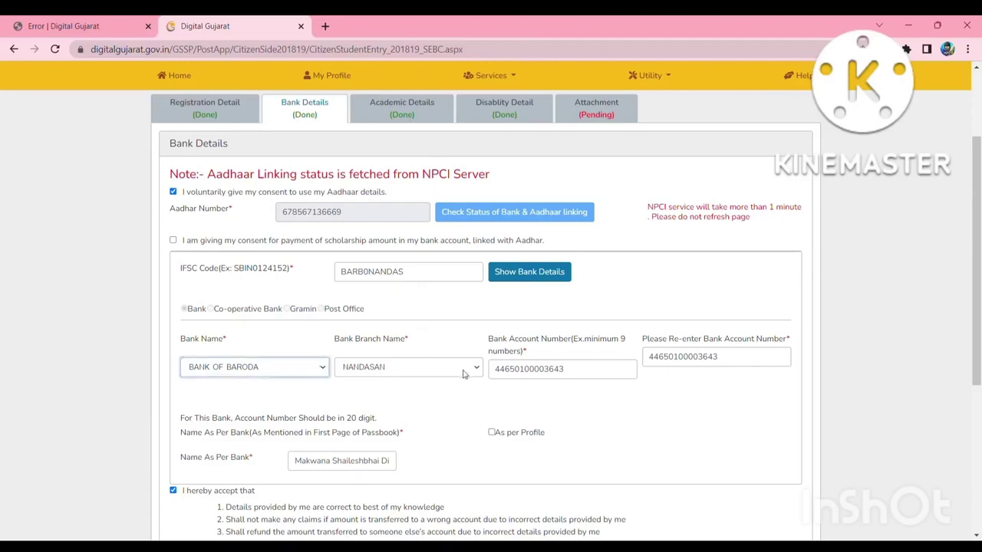
{"action": "scroll", "coordinate": [463, 374], "scroll_direction": "down", "scroll_amount": 2}
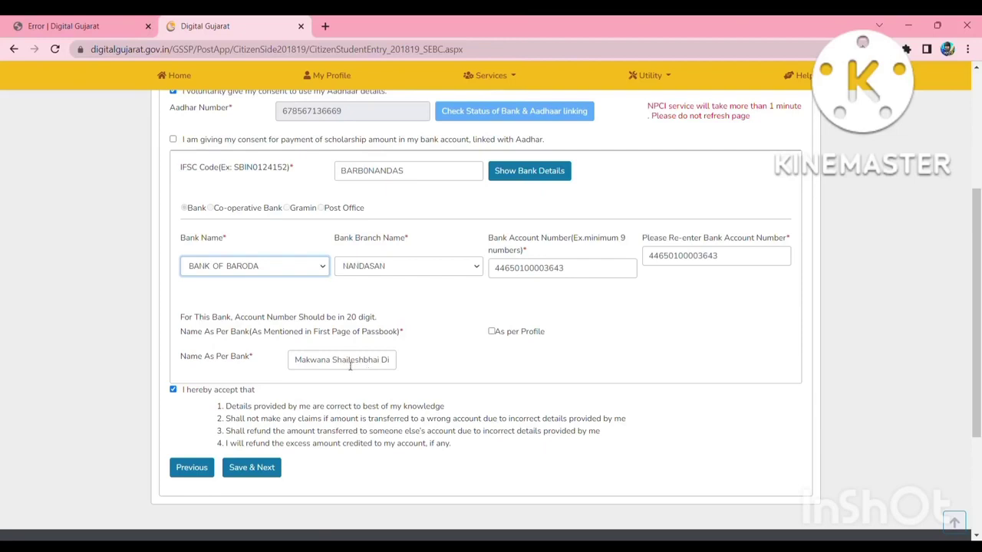
{"action": "left_click", "coordinate": [268, 469]}
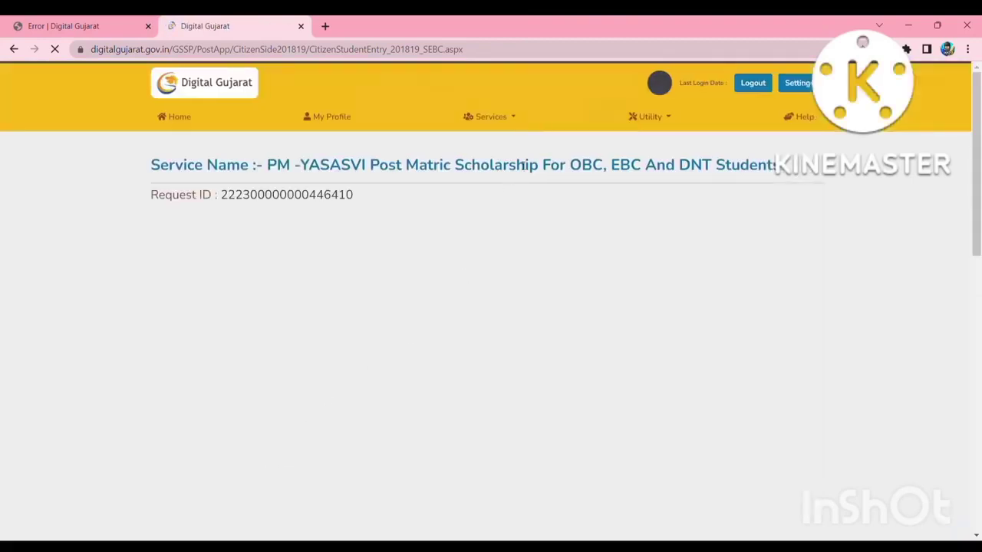
Acknowledge the update and check the Admission Type without changing it.
{"action": "left_click", "coordinate": [603, 123]}
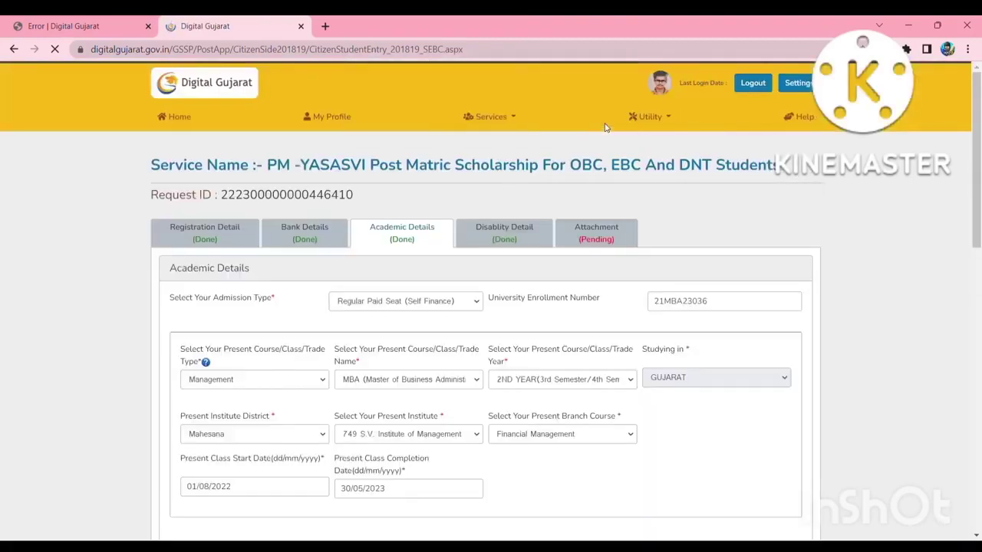
{"action": "scroll", "coordinate": [489, 276], "scroll_direction": "down", "scroll_amount": 3}
{"action": "scroll", "coordinate": [470, 326], "scroll_direction": "up", "scroll_amount": 2}
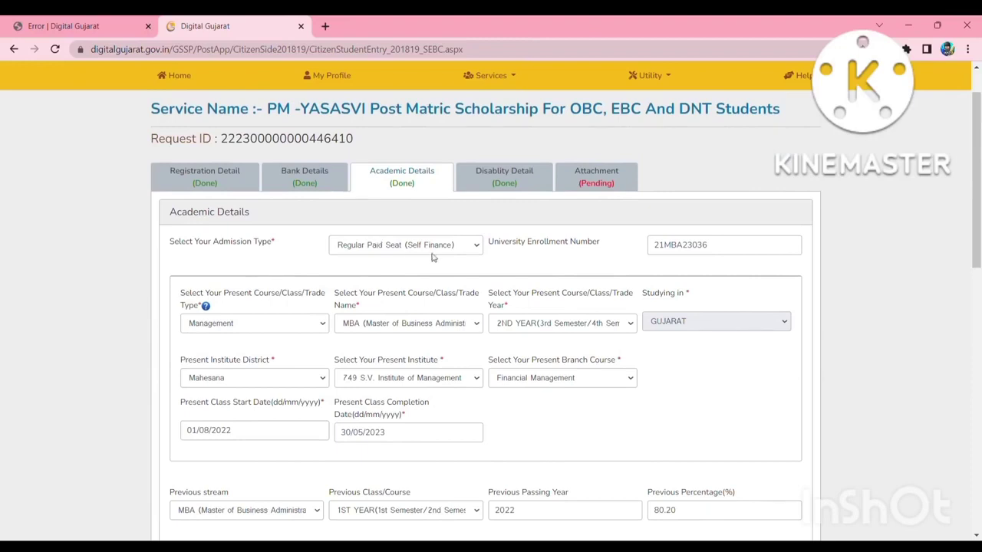
{"action": "left_click", "coordinate": [476, 249]}
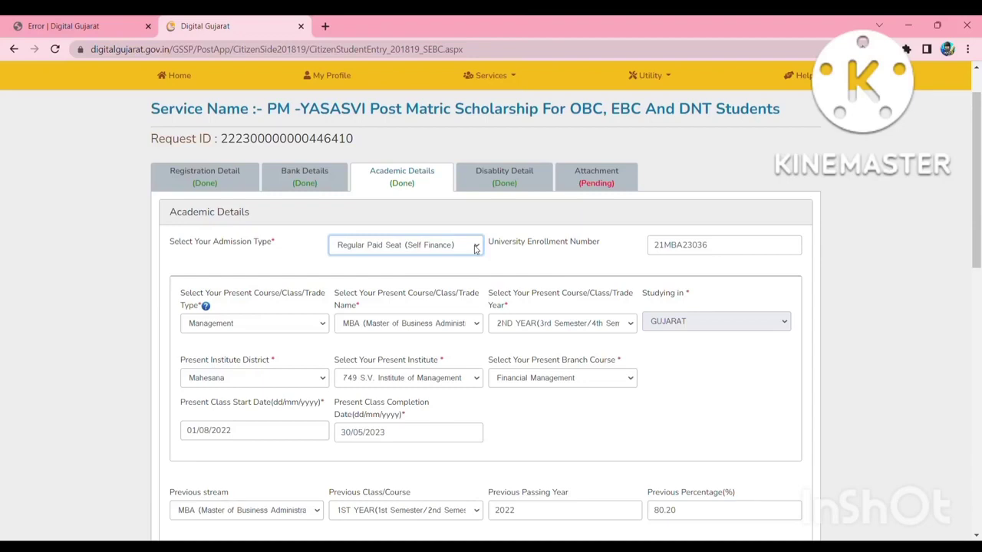
{"action": "left_click", "coordinate": [565, 261]}
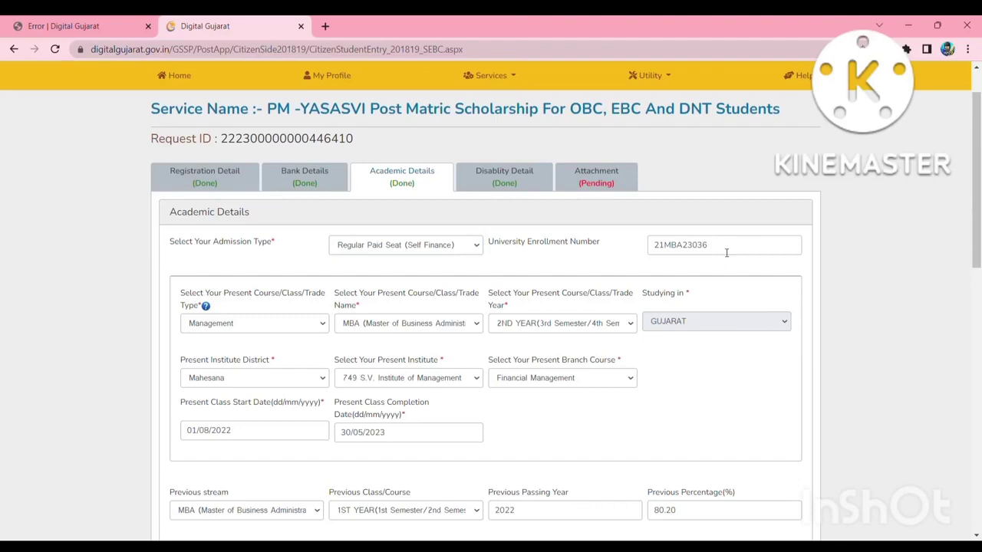
Check course type Management, course name MBA and the branch course, leaving them unchanged.
{"action": "scroll", "coordinate": [411, 360], "scroll_direction": "down", "scroll_amount": 1}
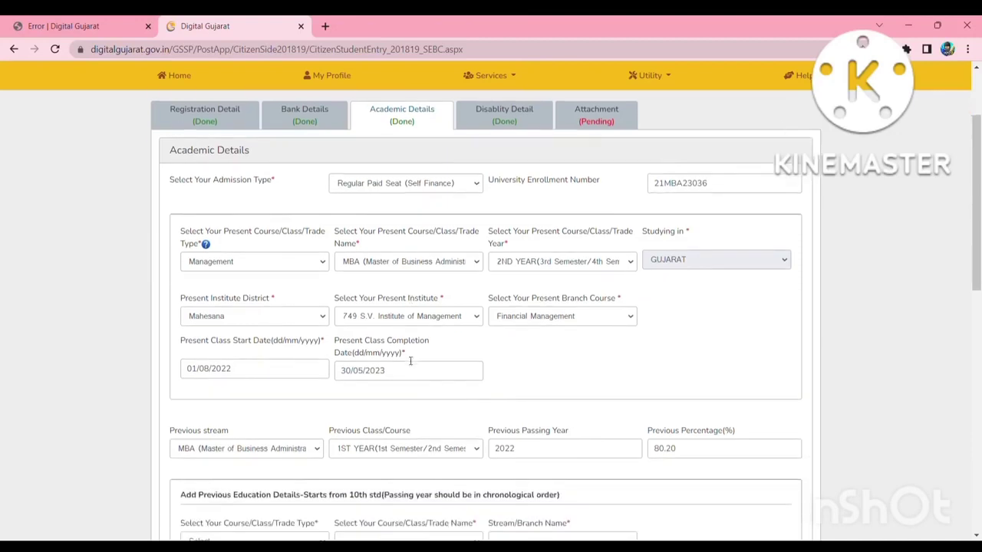
{"action": "left_click", "coordinate": [324, 263]}
{"action": "left_click", "coordinate": [125, 296]}
{"action": "left_click", "coordinate": [473, 262]}
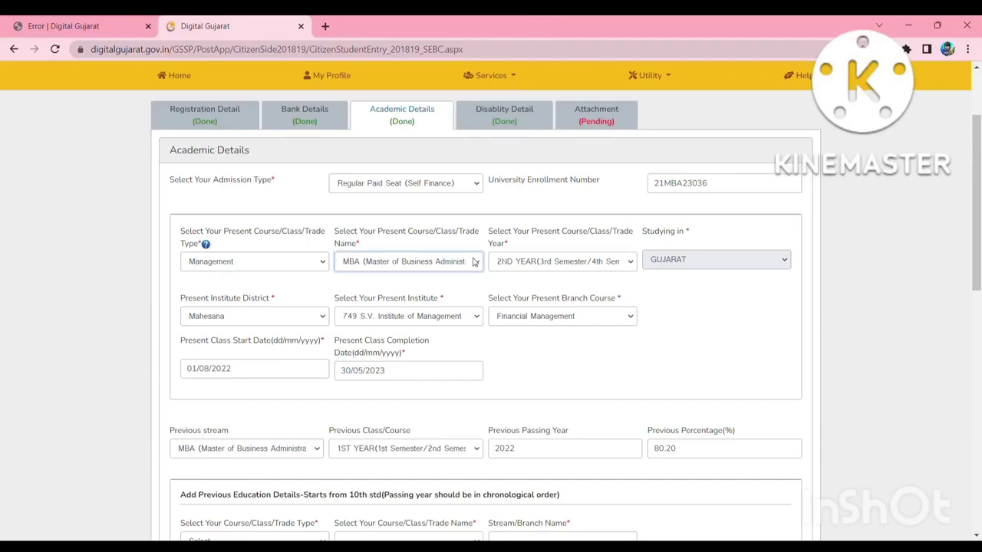
{"action": "left_click", "coordinate": [323, 286]}
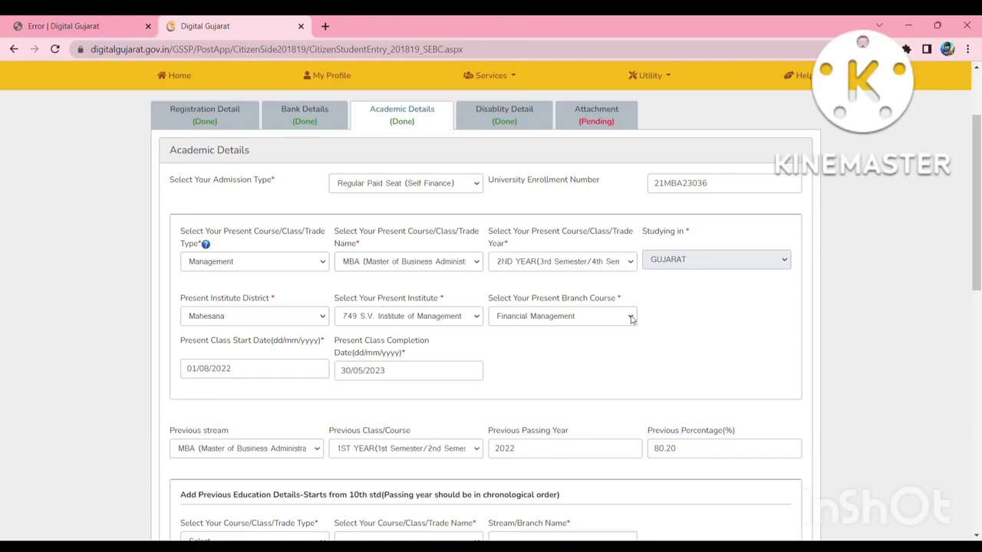
{"action": "left_click", "coordinate": [701, 350]}
Check the previous percentage of 80.20 in Academic Details.
{"action": "scroll", "coordinate": [428, 373], "scroll_direction": "down", "scroll_amount": 1}
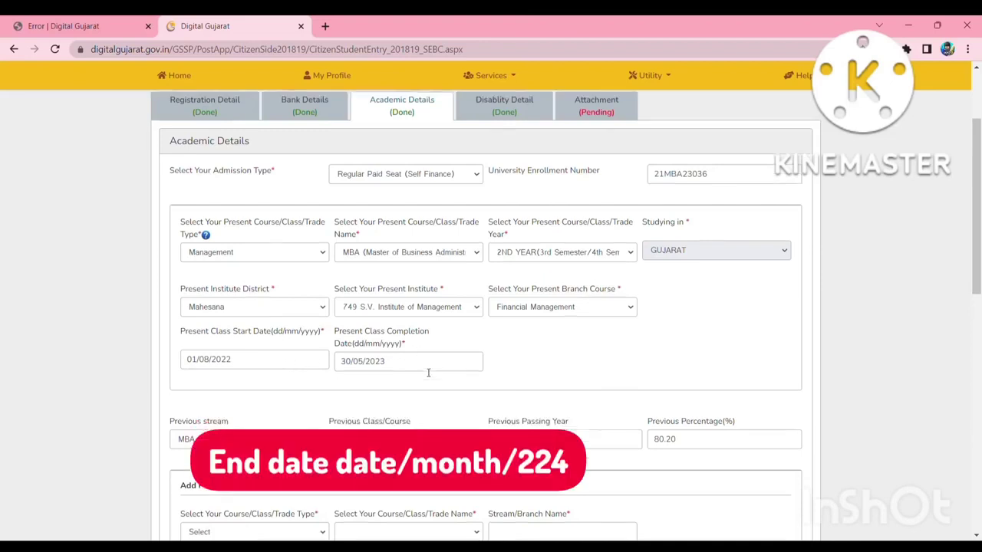
{"action": "scroll", "coordinate": [279, 384], "scroll_direction": "down", "scroll_amount": 1}
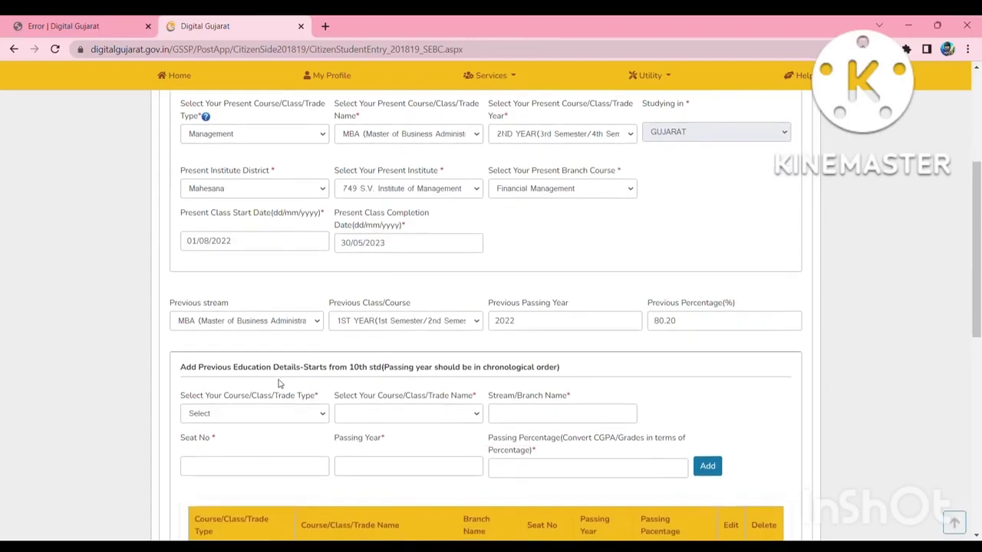
{"action": "left_click", "coordinate": [699, 327]}
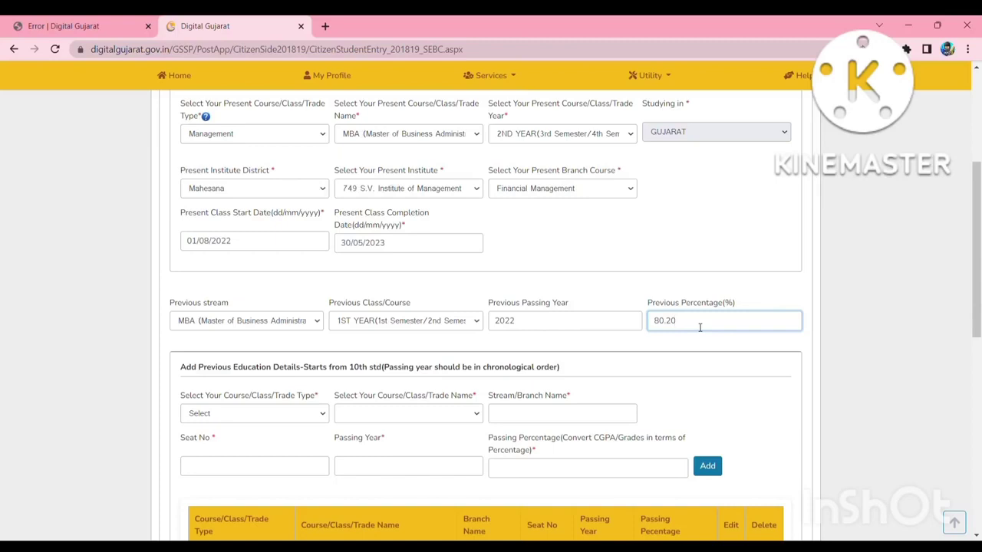
{"action": "scroll", "coordinate": [590, 422], "scroll_direction": "down", "scroll_amount": 3}
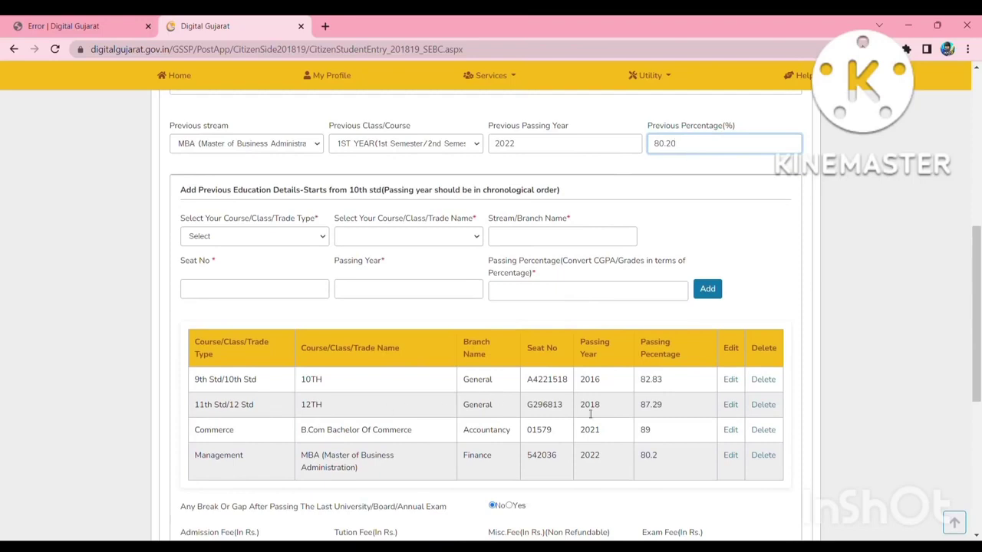
Start a new previous-education entry with type 9th Std/10th Std and course 10TH.
{"action": "left_click", "coordinate": [291, 237]}
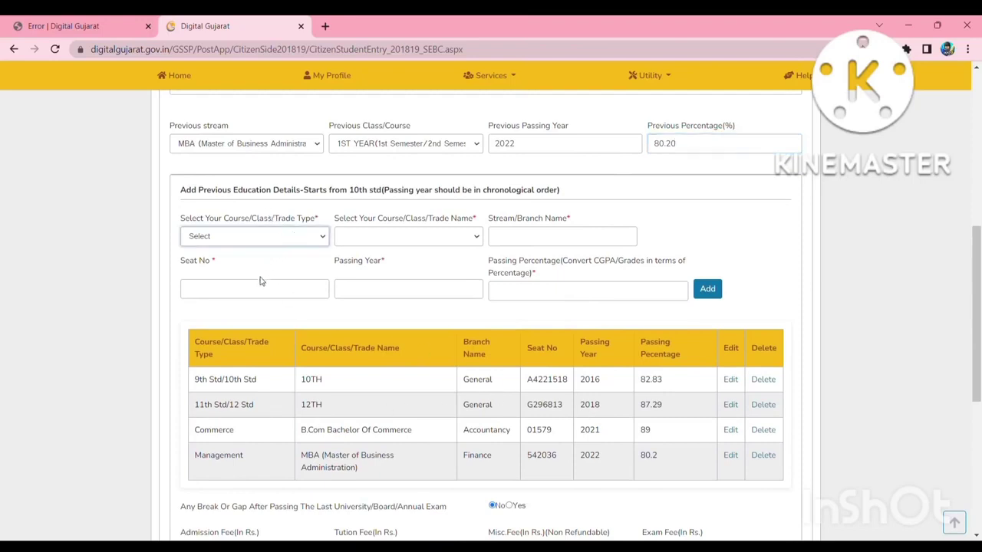
{"action": "key", "text": "Down"}
{"action": "left_click", "coordinate": [437, 240]}
{"action": "left_click", "coordinate": [295, 241]}
{"action": "left_click", "coordinate": [269, 288]}
{"action": "left_click", "coordinate": [467, 239]}
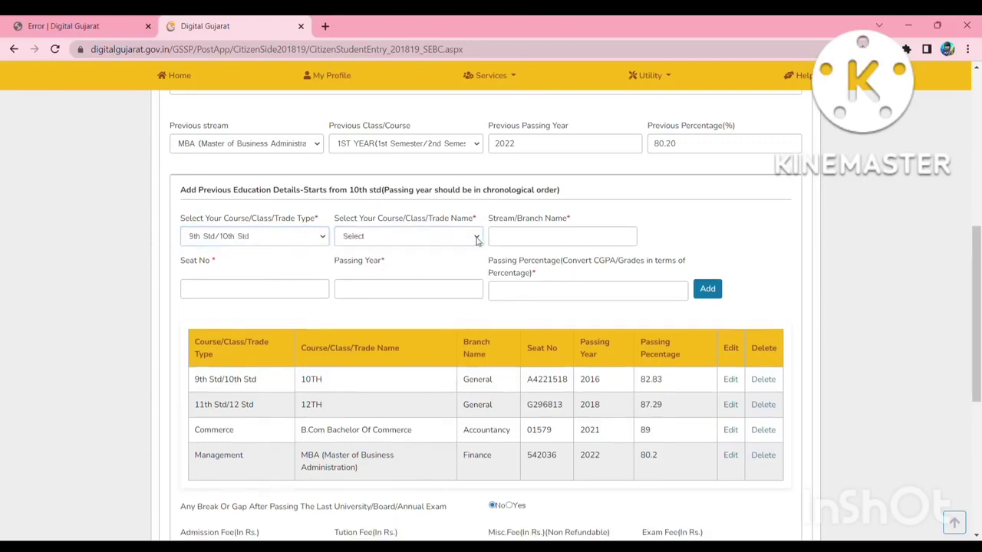
{"action": "key", "text": "Down"}
Enter stream 'genra', check seat number, passing year and percentage, then reset type to Select.
{"action": "left_click", "coordinate": [511, 244]}
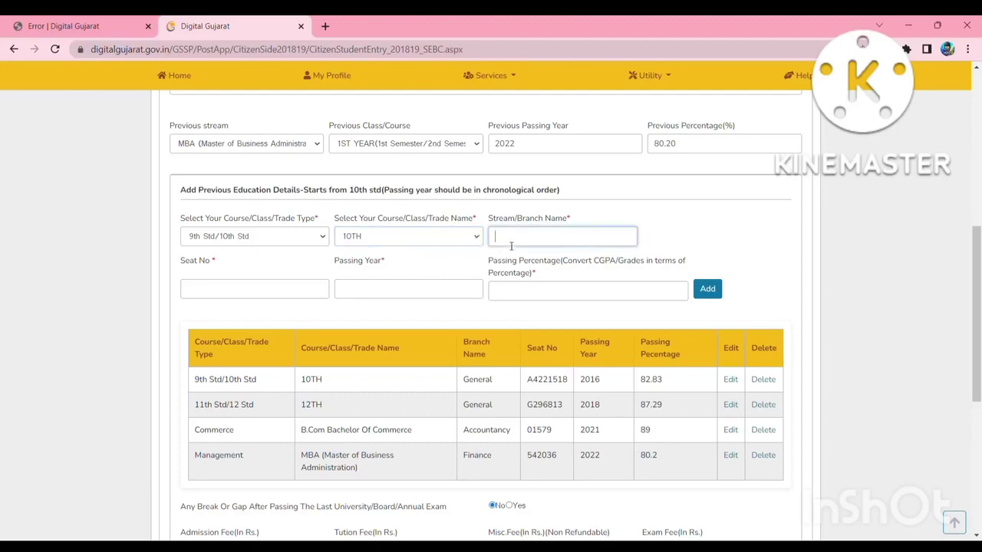
{"action": "type", "text": "genra"}
{"action": "left_click", "coordinate": [282, 287]}
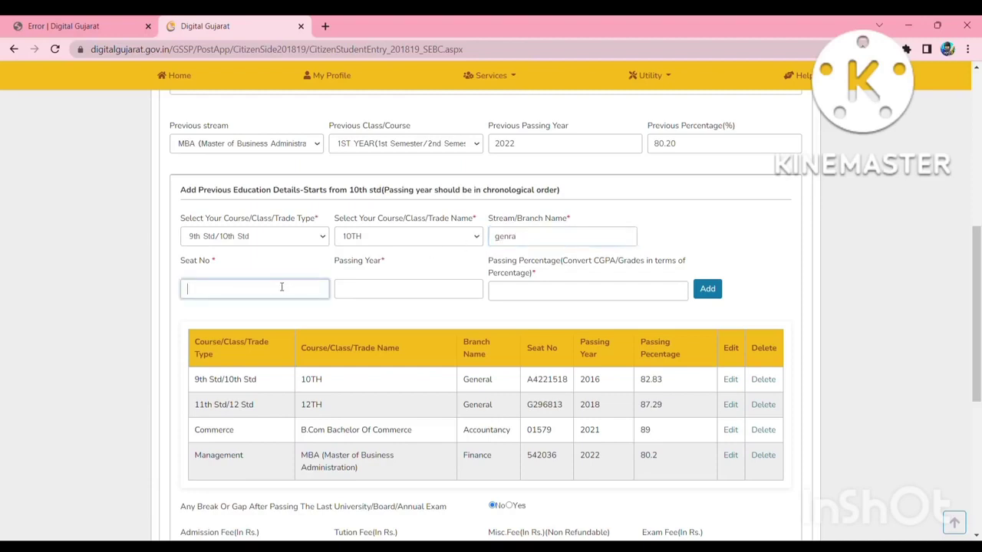
{"action": "left_click", "coordinate": [412, 295]}
{"action": "left_click", "coordinate": [514, 293]}
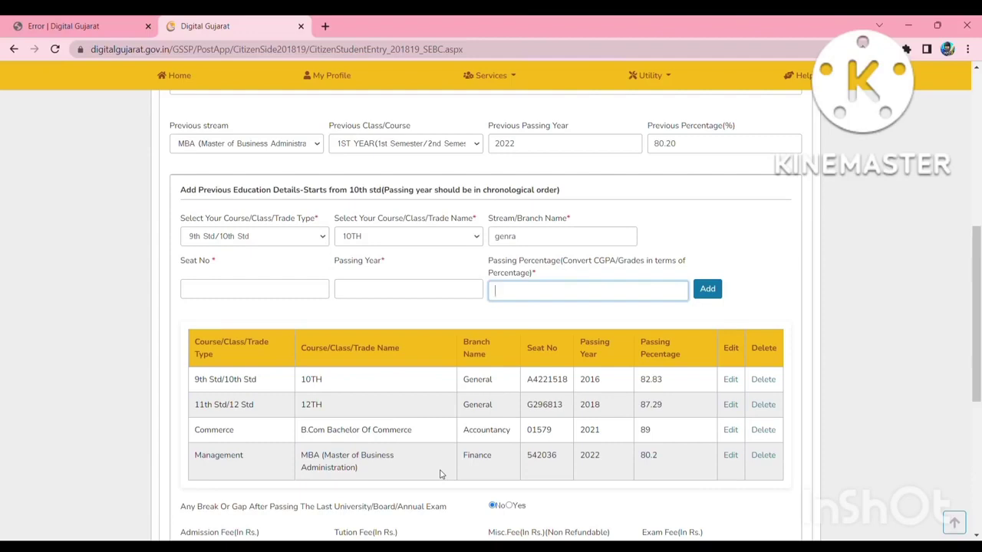
{"action": "left_click", "coordinate": [323, 238]}
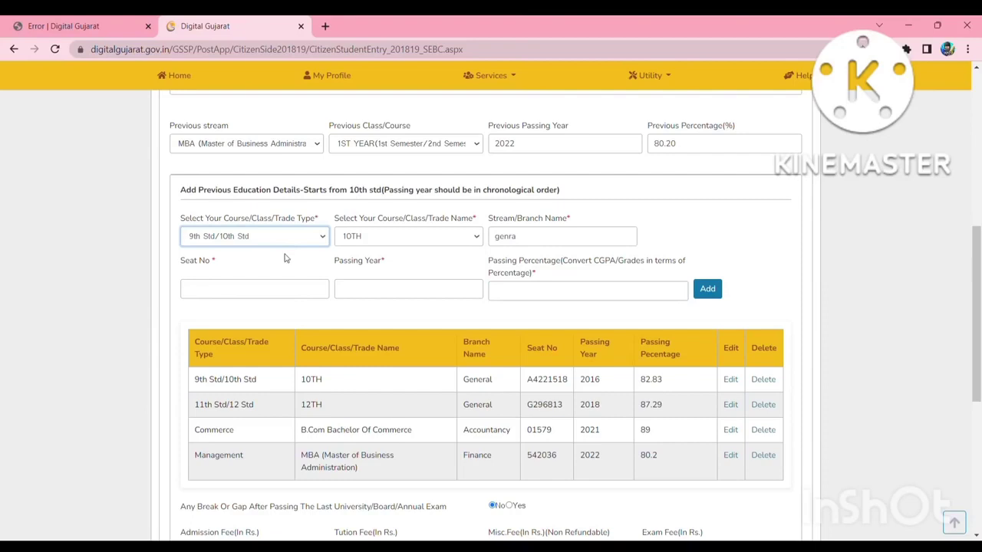
{"action": "left_click", "coordinate": [290, 250]}
{"action": "scroll", "coordinate": [388, 358], "scroll_direction": "down", "scroll_amount": 4}
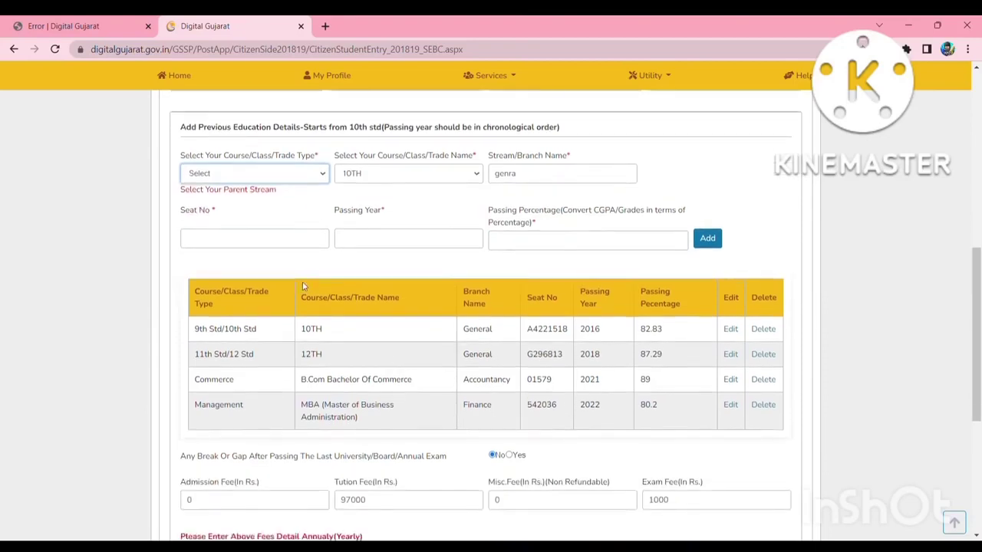
Save the Academic Details, including tuition fee 97000 and exam fee 1000, with Save & Next.
{"action": "scroll", "coordinate": [308, 286], "scroll_direction": "down", "scroll_amount": 2}
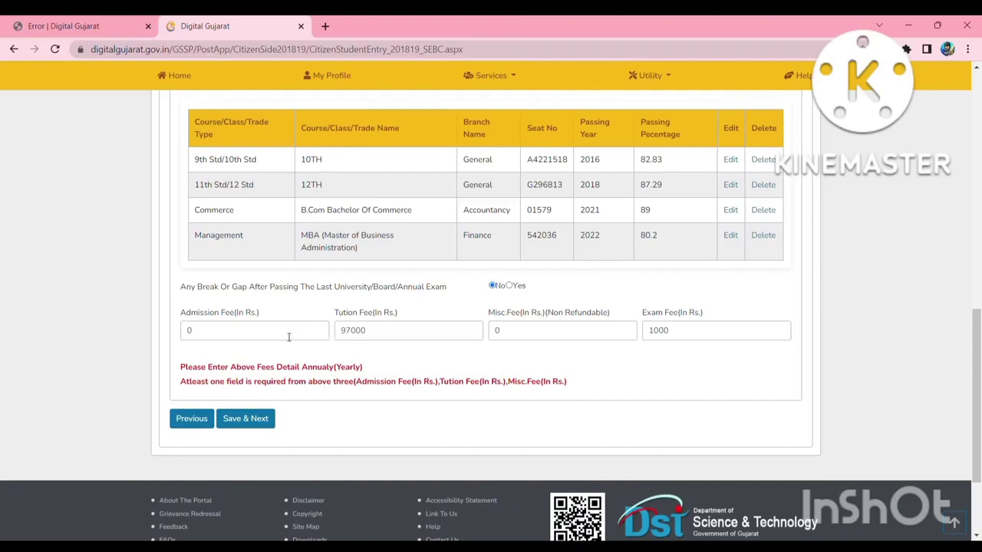
{"action": "scroll", "coordinate": [288, 338], "scroll_direction": "up", "scroll_amount": 5}
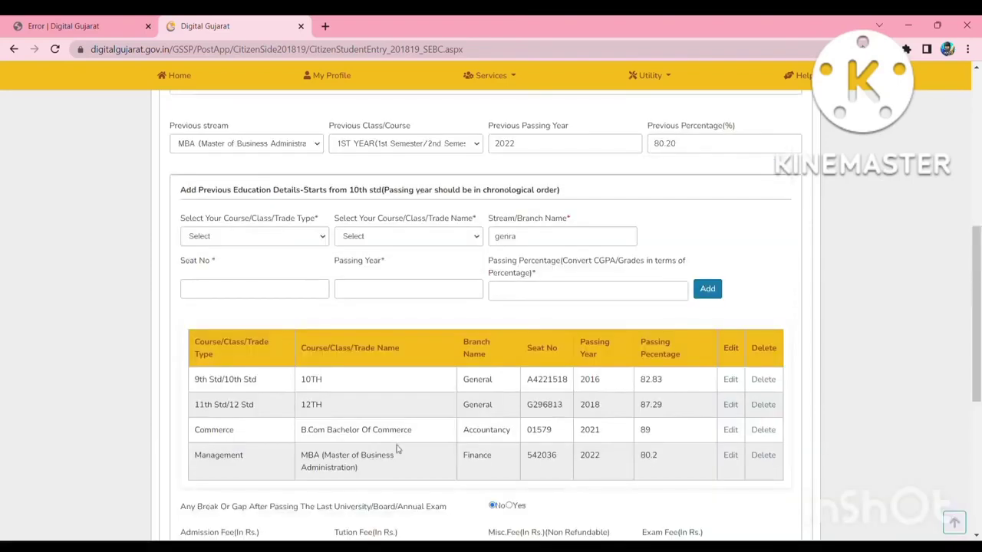
{"action": "scroll", "coordinate": [399, 448], "scroll_direction": "down", "scroll_amount": 3}
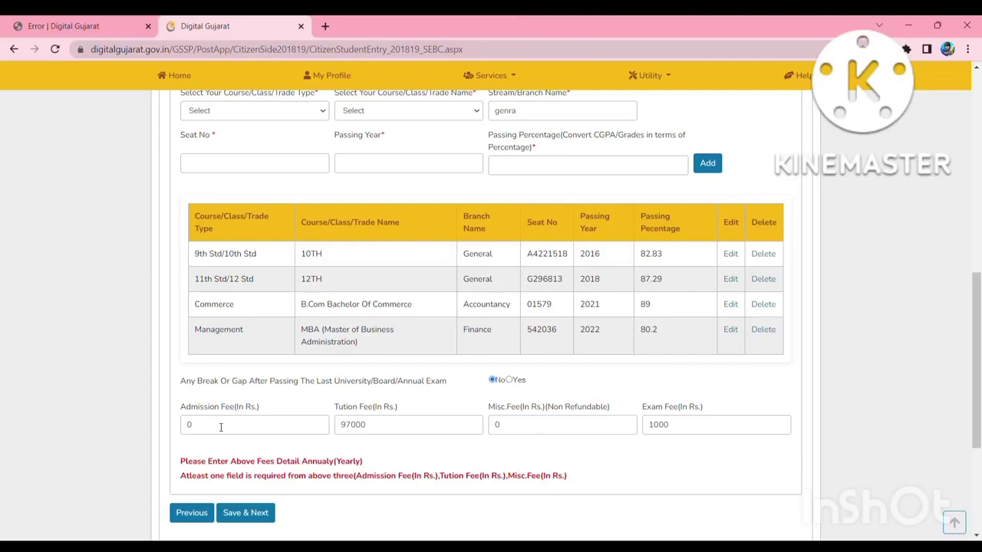
{"action": "left_click", "coordinate": [241, 514]}
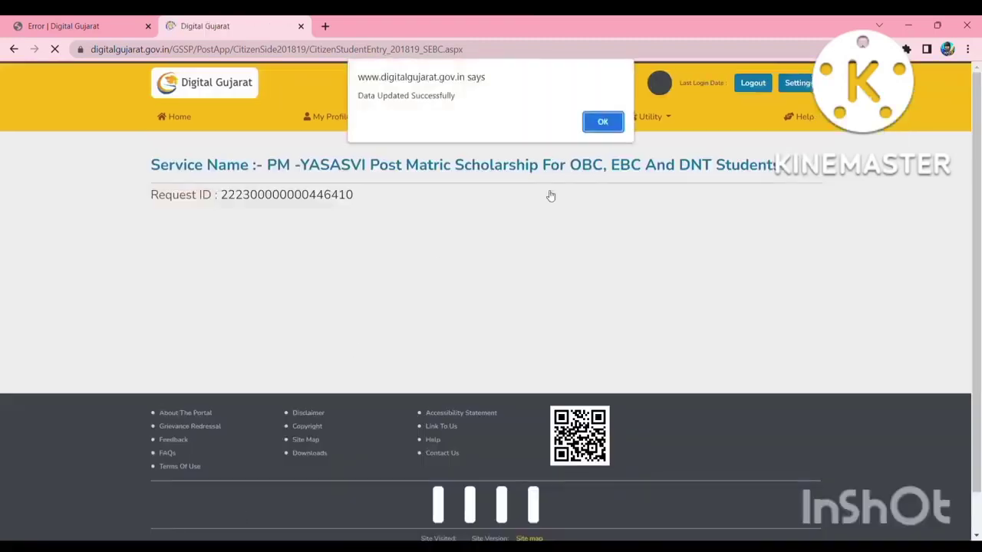
Keep Is Disabled as No, save the Disability Detail, and acknowledge the confirmation.
{"action": "left_click", "coordinate": [603, 122]}
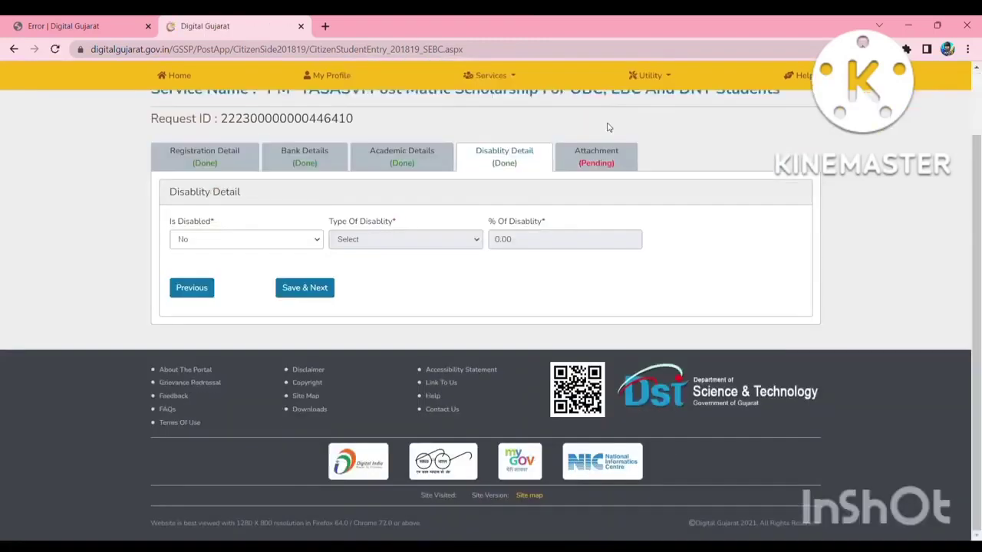
{"action": "scroll", "coordinate": [502, 219], "scroll_direction": "up", "scroll_amount": 2}
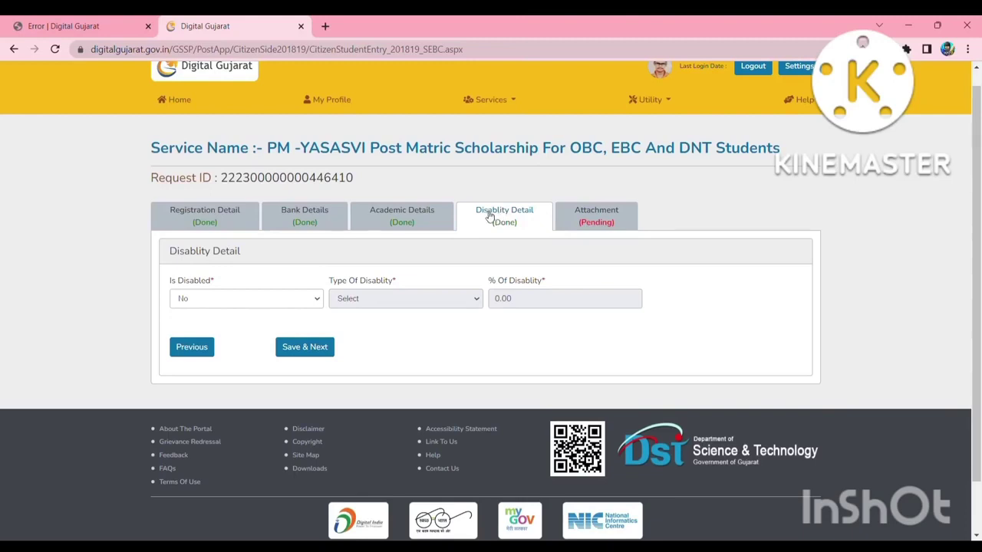
{"action": "left_click", "coordinate": [320, 299]}
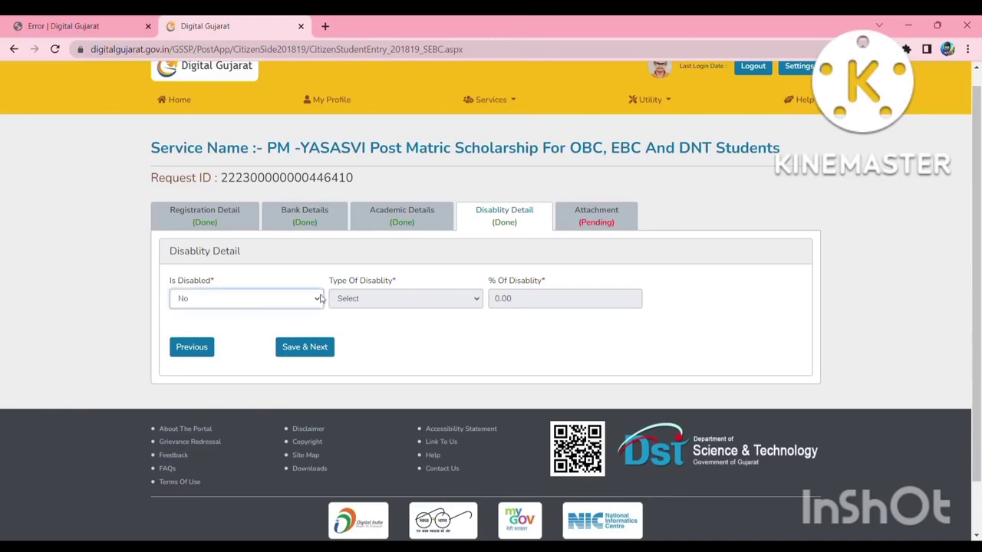
{"action": "left_click", "coordinate": [128, 325]}
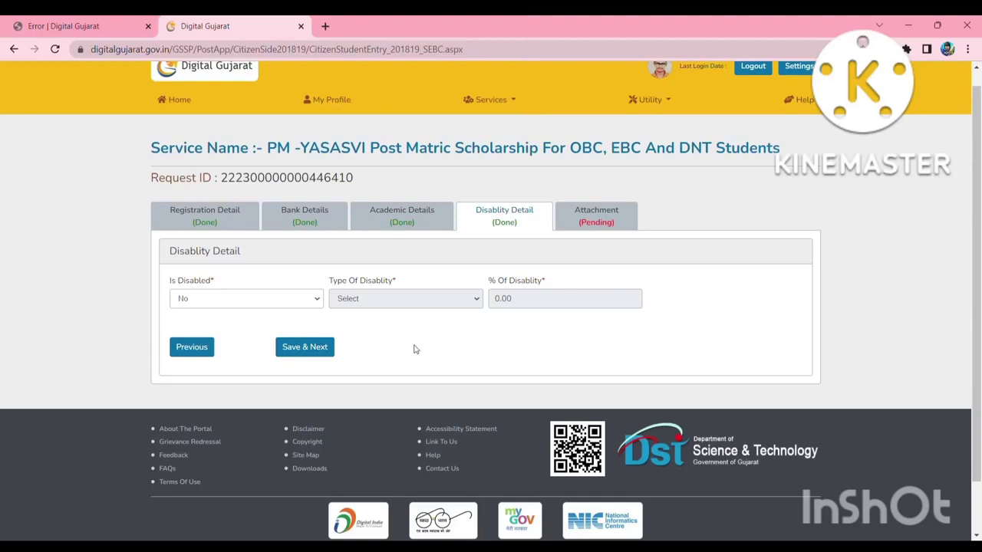
{"action": "left_click", "coordinate": [312, 352]}
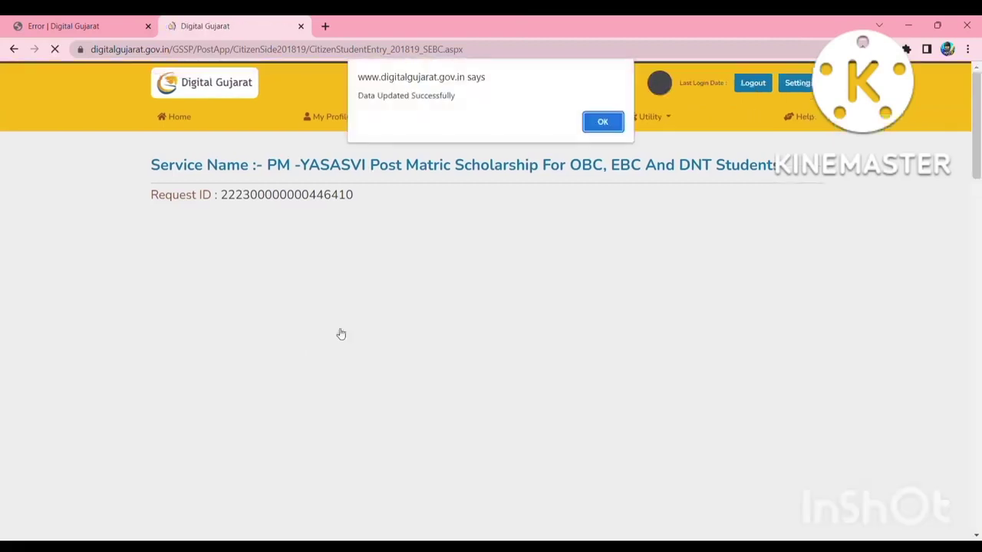
{"action": "left_click", "coordinate": [604, 123]}
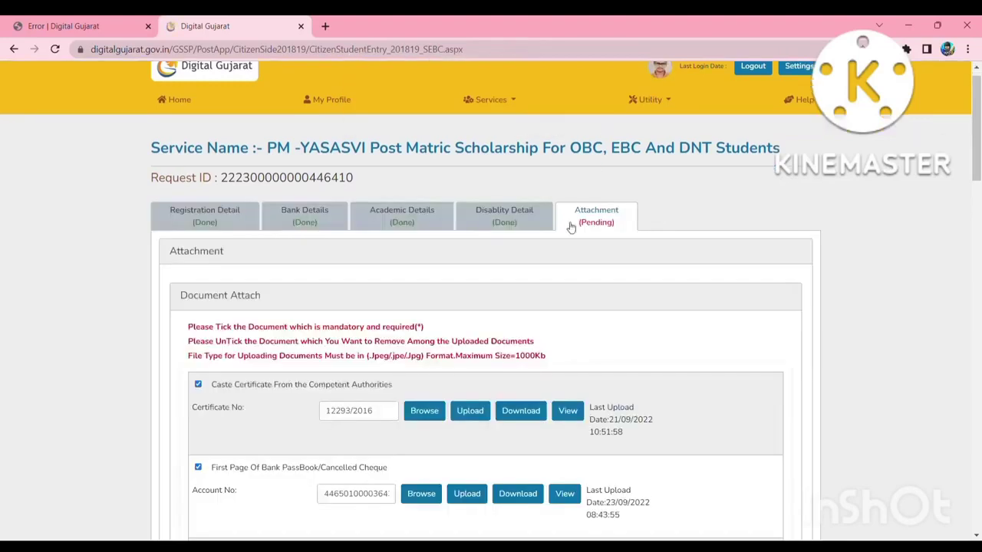
{"action": "scroll", "coordinate": [463, 320], "scroll_direction": "down", "scroll_amount": 2}
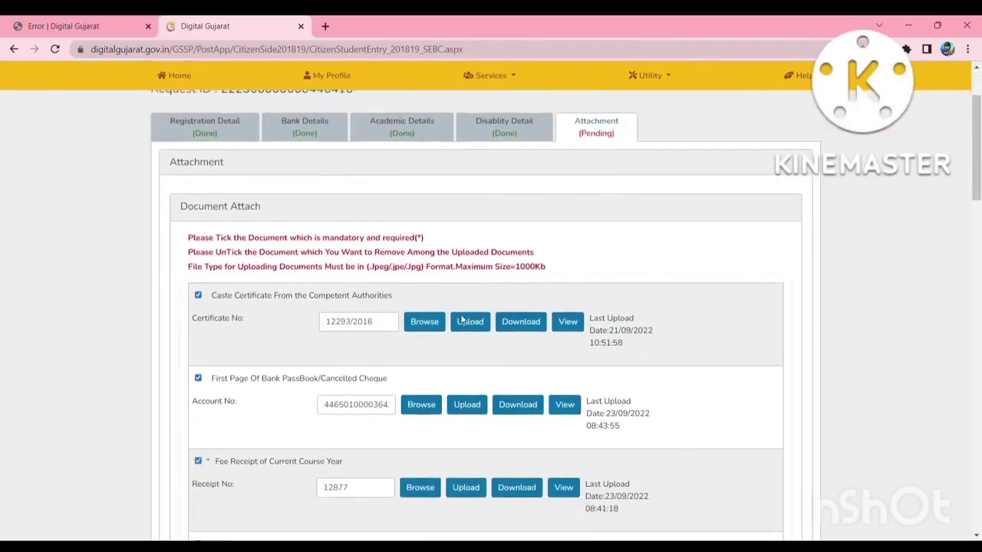
{"action": "scroll", "coordinate": [372, 288], "scroll_direction": "down", "scroll_amount": 1}
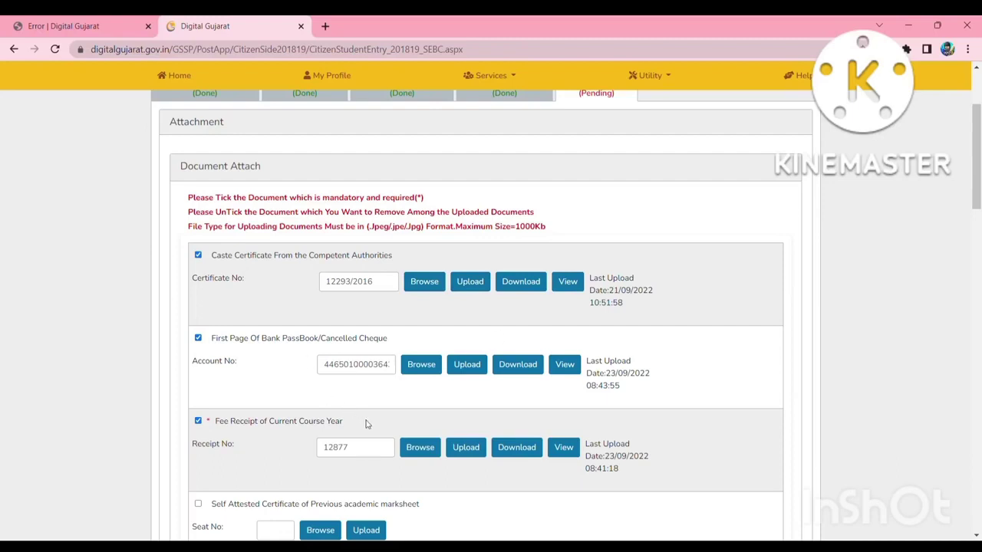
{"action": "scroll", "coordinate": [368, 425], "scroll_direction": "down", "scroll_amount": 2}
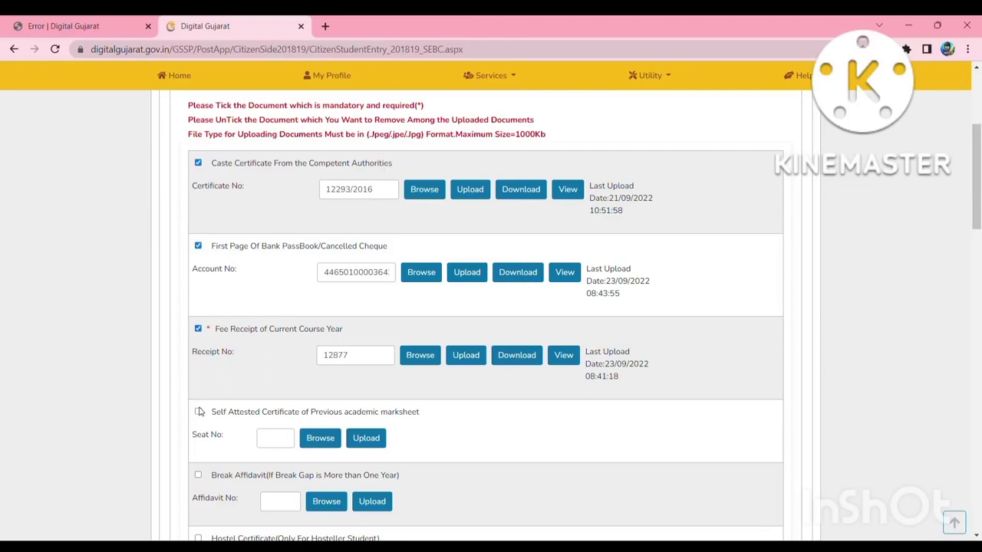
{"action": "scroll", "coordinate": [435, 469], "scroll_direction": "down", "scroll_amount": 2}
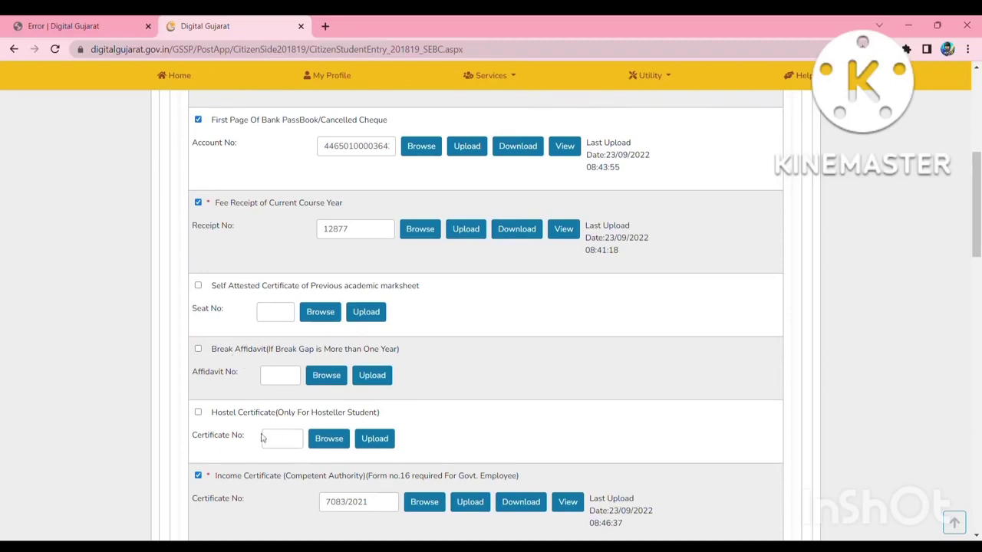
{"action": "scroll", "coordinate": [261, 438], "scroll_direction": "down", "scroll_amount": 1}
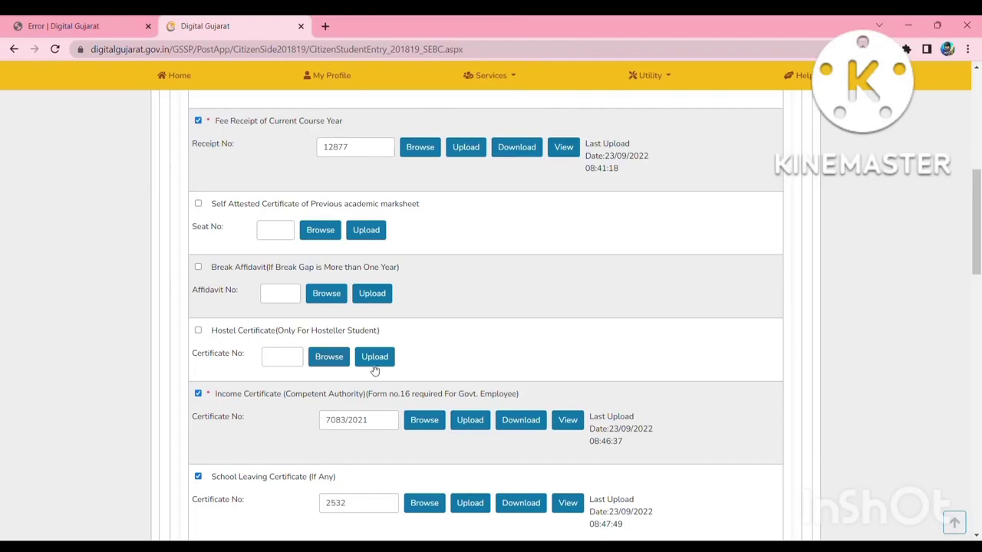
{"action": "scroll", "coordinate": [358, 422], "scroll_direction": "down", "scroll_amount": 2}
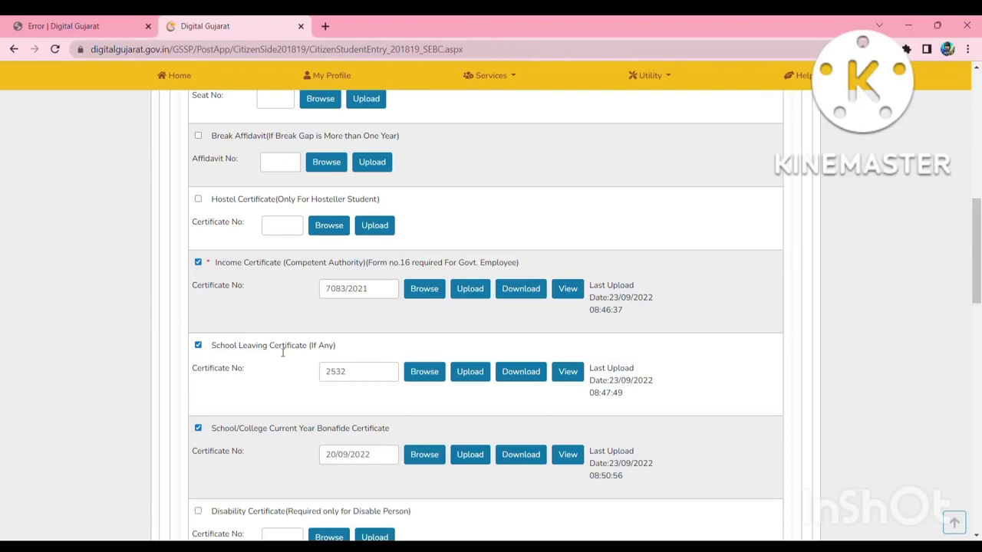
{"action": "scroll", "coordinate": [282, 351], "scroll_direction": "down", "scroll_amount": 2}
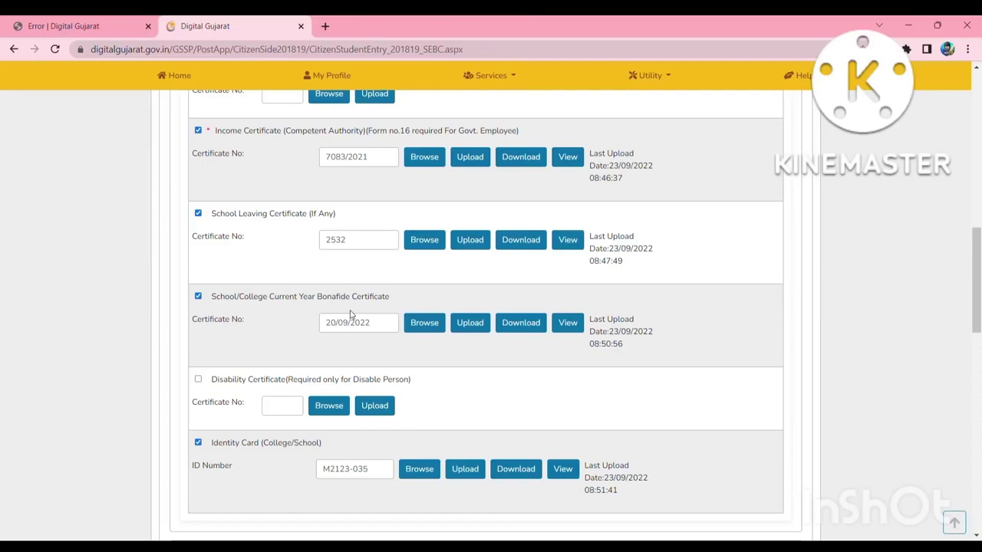
{"action": "scroll", "coordinate": [296, 471], "scroll_direction": "down", "scroll_amount": 2}
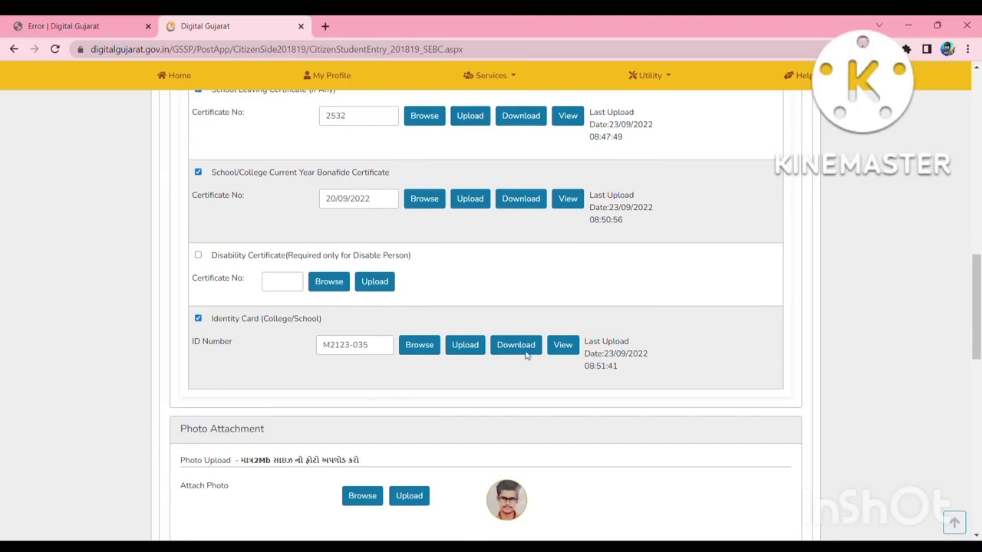
{"action": "scroll", "coordinate": [485, 307], "scroll_direction": "up", "scroll_amount": 5}
{"action": "scroll", "coordinate": [485, 307], "scroll_direction": "up", "scroll_amount": 6}
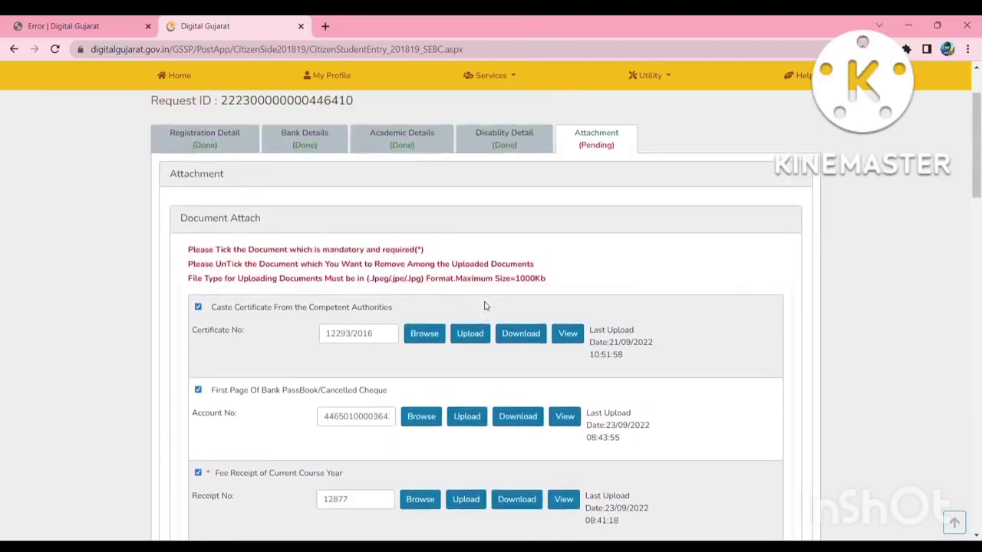
{"action": "scroll", "coordinate": [485, 307], "scroll_direction": "down", "scroll_amount": 2}
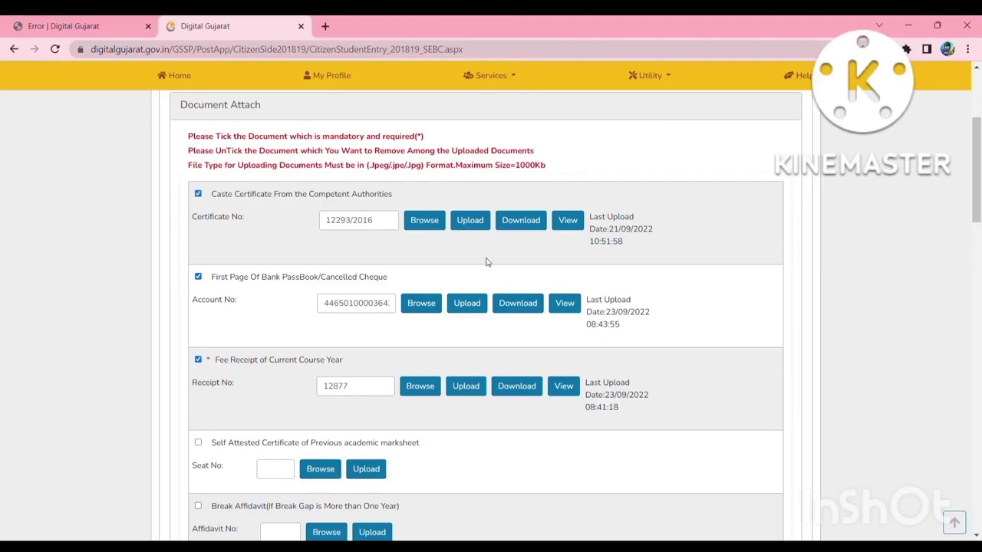
{"action": "scroll", "coordinate": [485, 262], "scroll_direction": "down", "scroll_amount": 10}
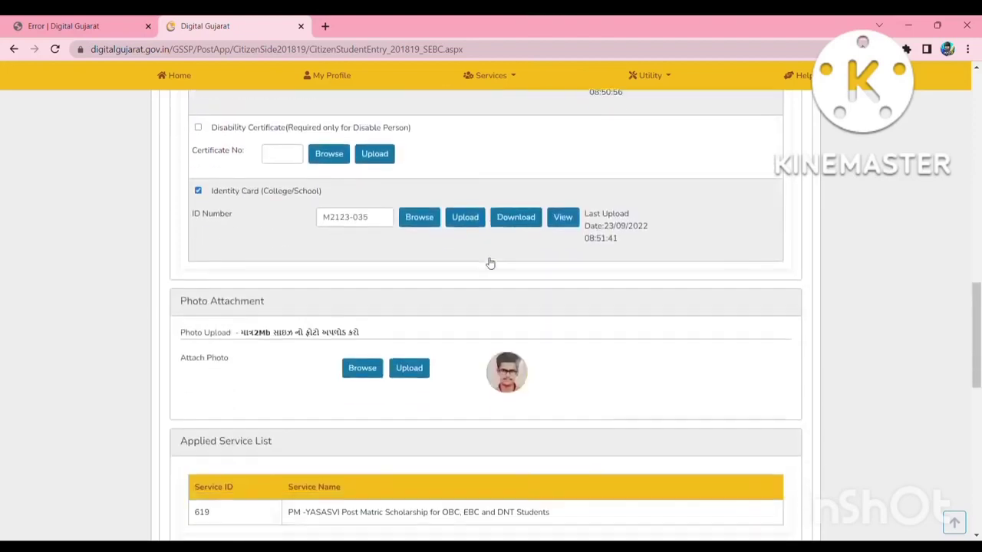
{"action": "left_click", "coordinate": [409, 370]}
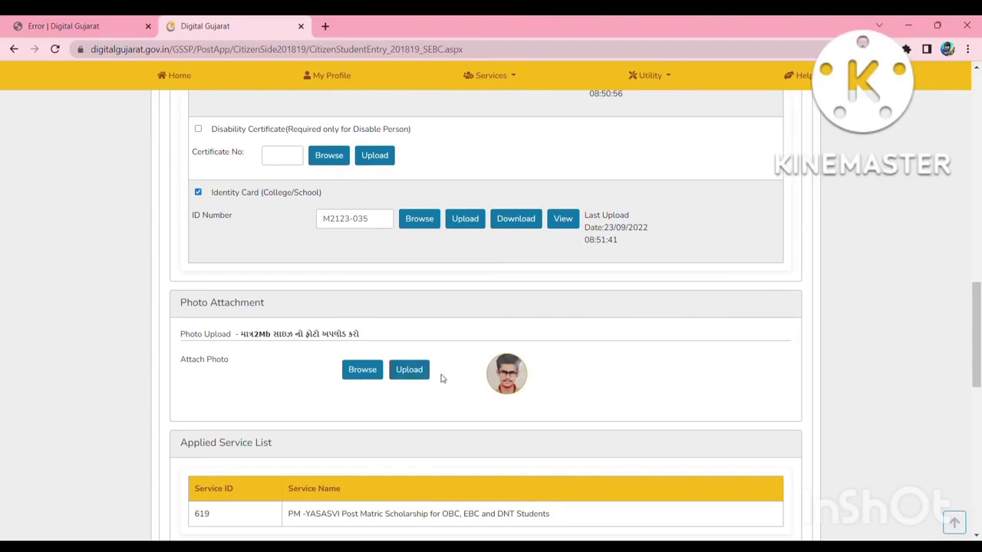
{"action": "scroll", "coordinate": [373, 376], "scroll_direction": "down", "scroll_amount": 1}
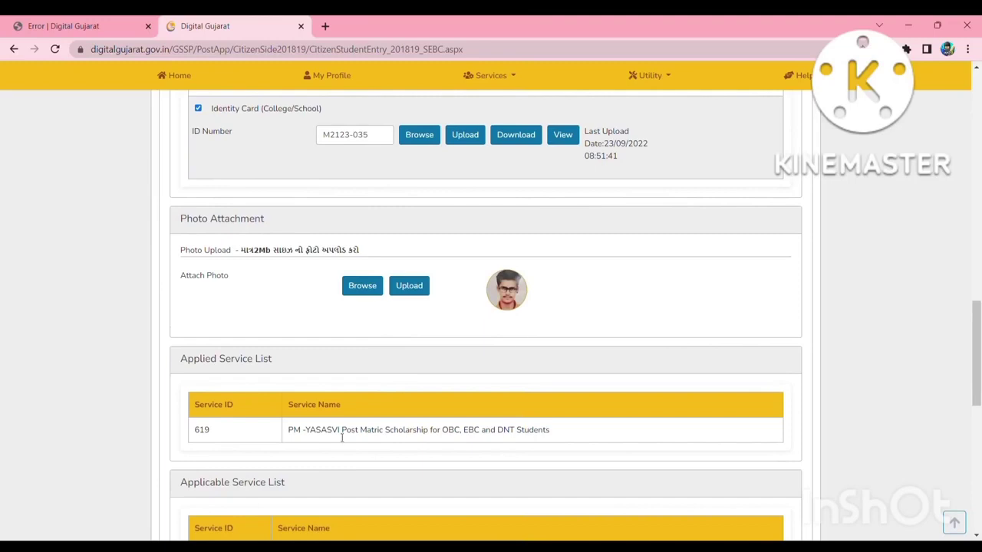
{"action": "scroll", "coordinate": [343, 439], "scroll_direction": "down", "scroll_amount": 2}
Save the PM-YASASVI application with Save As Draft from the bottom of the Attachment tab.
{"action": "scroll", "coordinate": [342, 439], "scroll_direction": "down", "scroll_amount": 2}
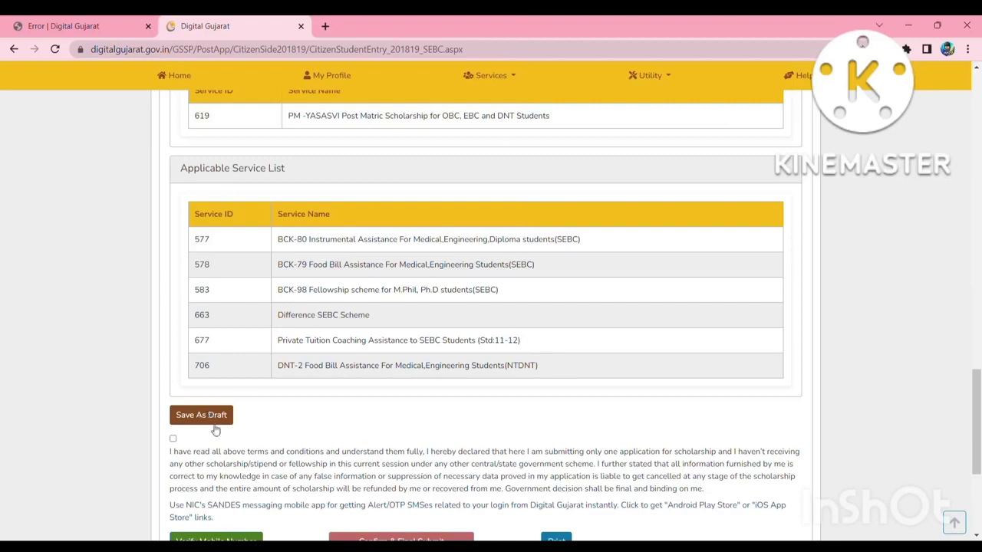
{"action": "scroll", "coordinate": [209, 417], "scroll_direction": "down", "scroll_amount": 1}
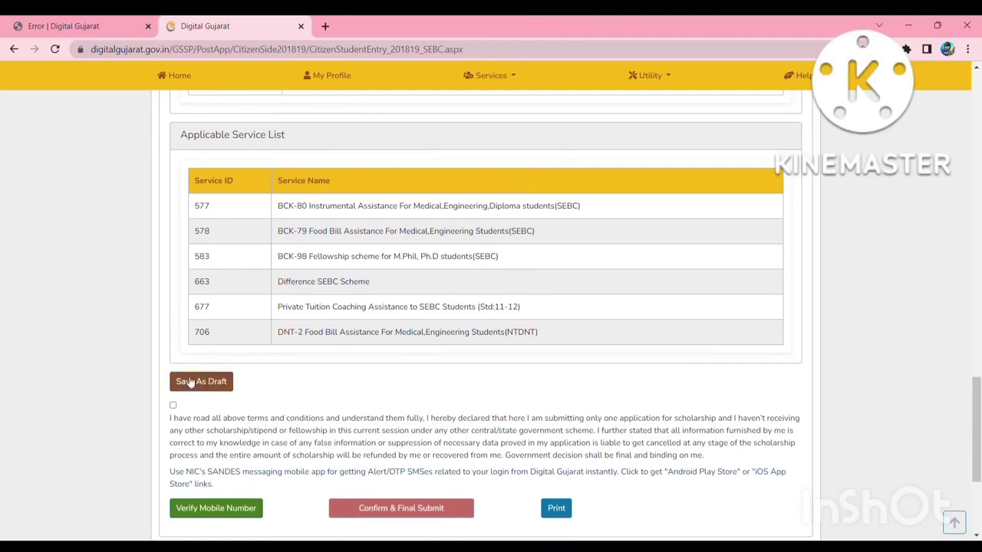
{"action": "left_click", "coordinate": [563, 510]}
{"action": "scroll", "coordinate": [174, 407], "scroll_direction": "down", "scroll_amount": 1}
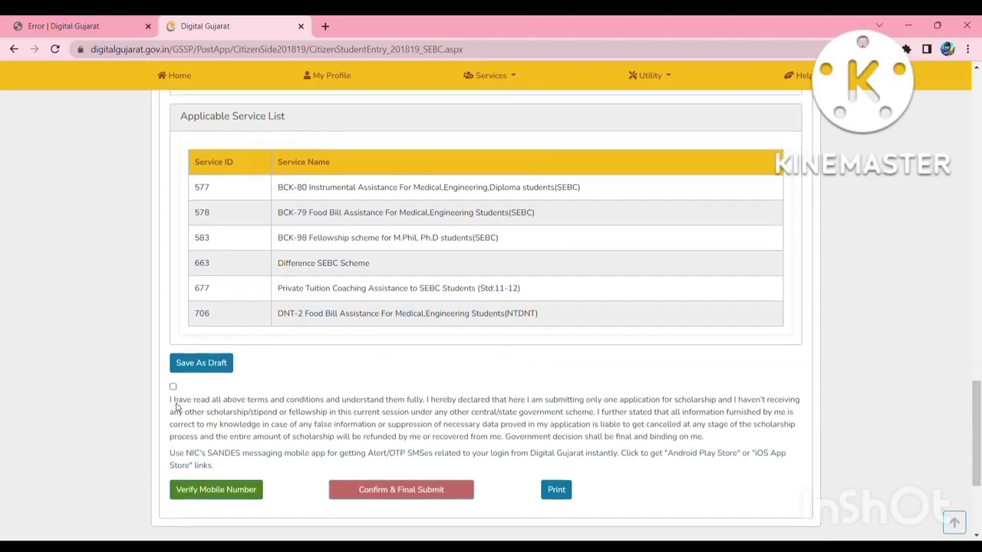